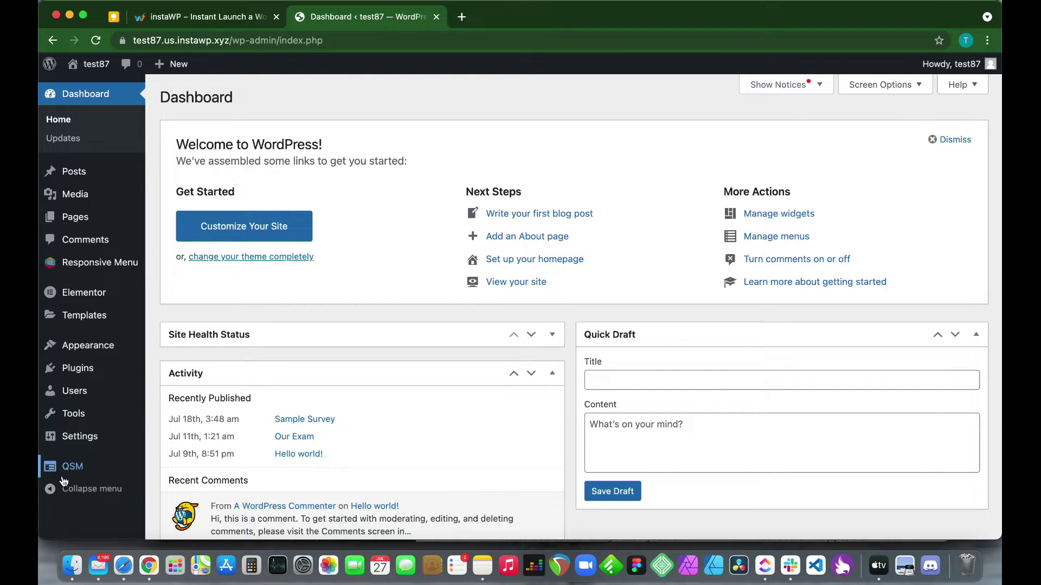
Look over the InstaWP homepage and its feature list, and return to the WordPress dashboard of the test site
mouse_move(76, 475)
left_click(216, 13)
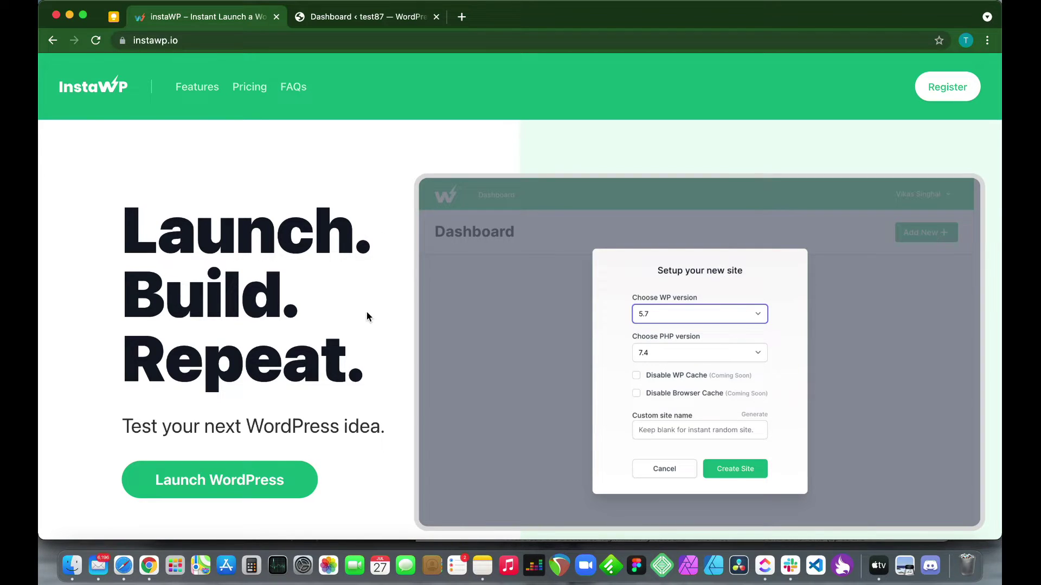
scroll(367, 315, "down", 20)
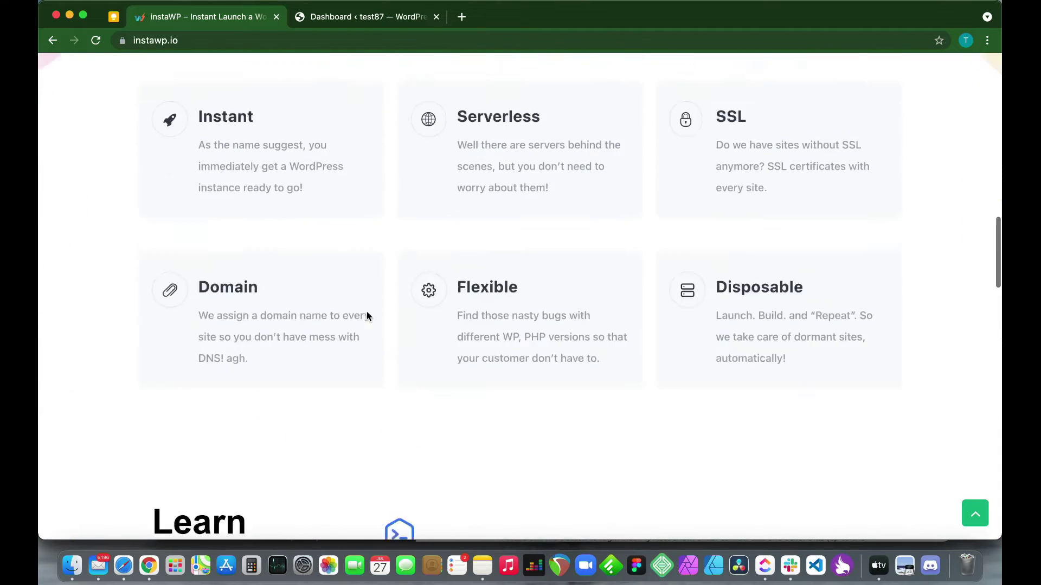
scroll(367, 316, "up", 20)
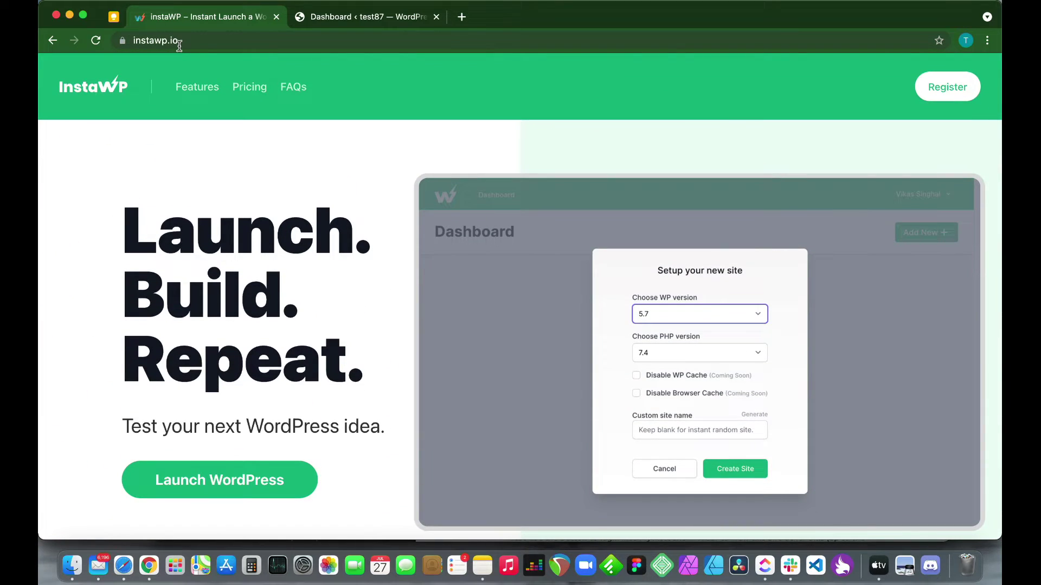
left_click(343, 20)
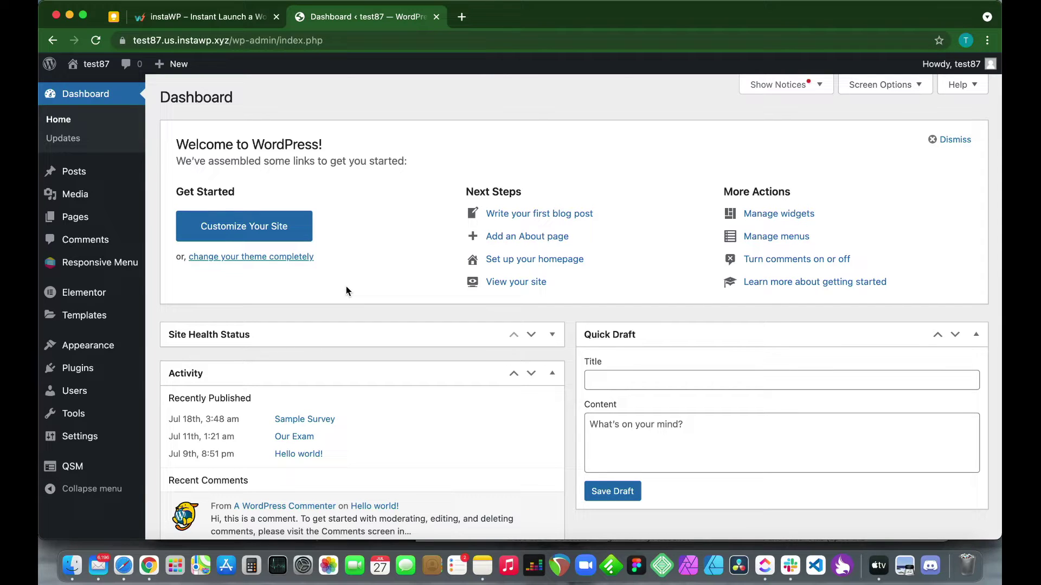
Search the WordPress directory of new plugins for "quiz and survey"
left_click(69, 377)
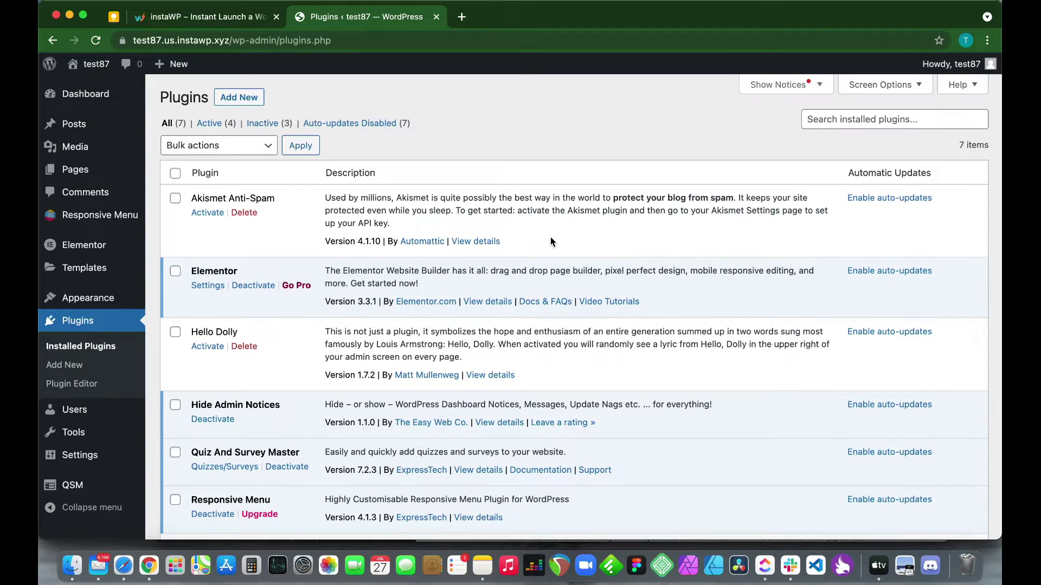
left_click(236, 99)
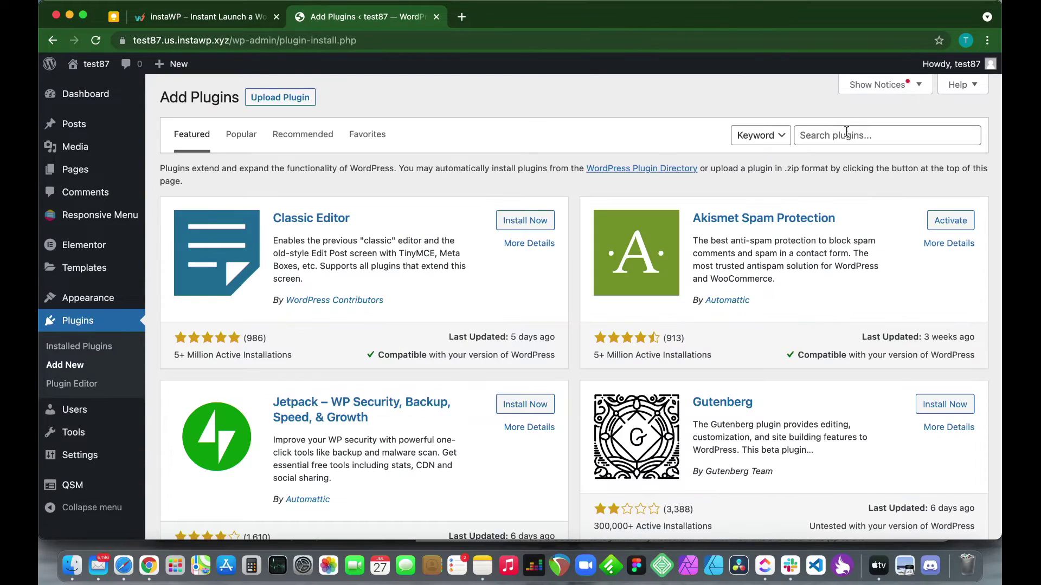
left_click(833, 133)
type("quiz an")
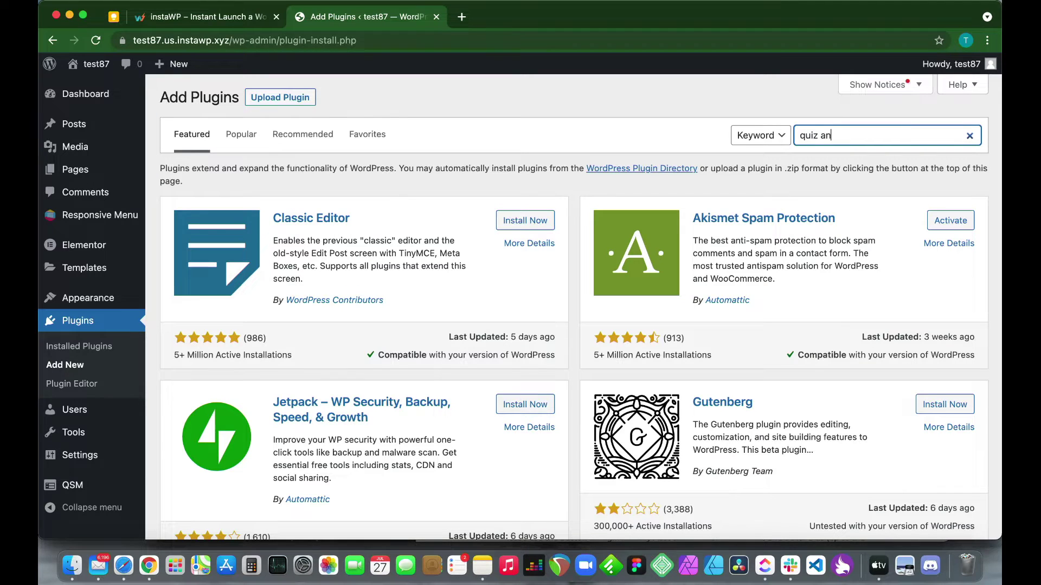
type("d survey")
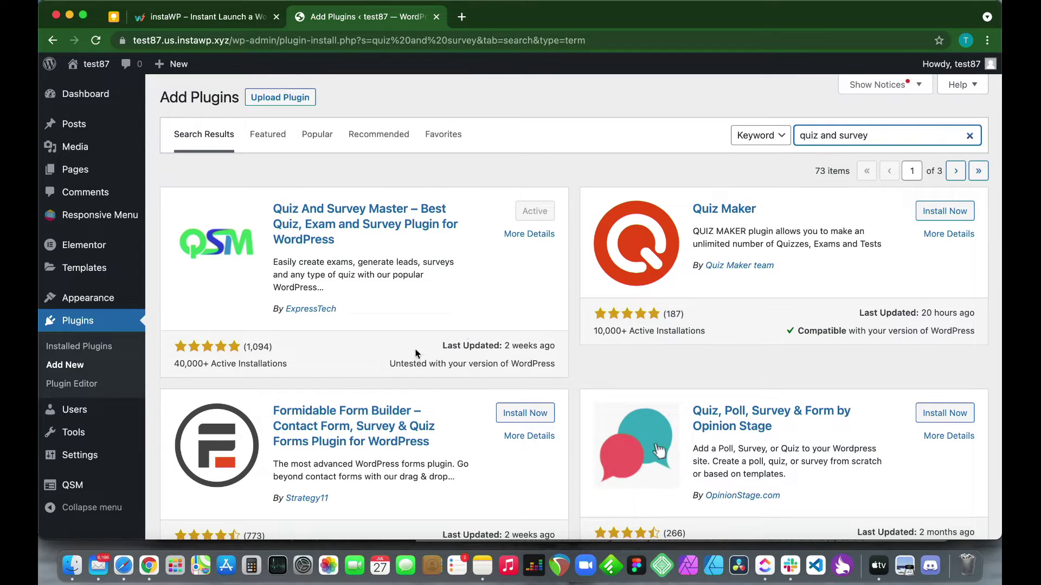
Start a new quiz/survey from the QSM dashboard and continue with the Default Theme to the quiz settings
mouse_move(72, 492)
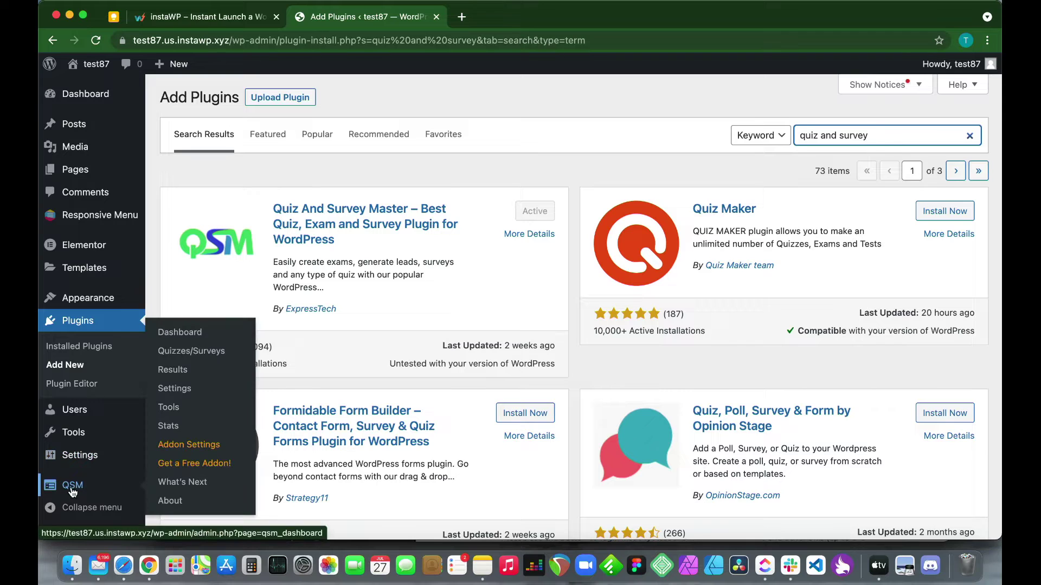
left_click(80, 490)
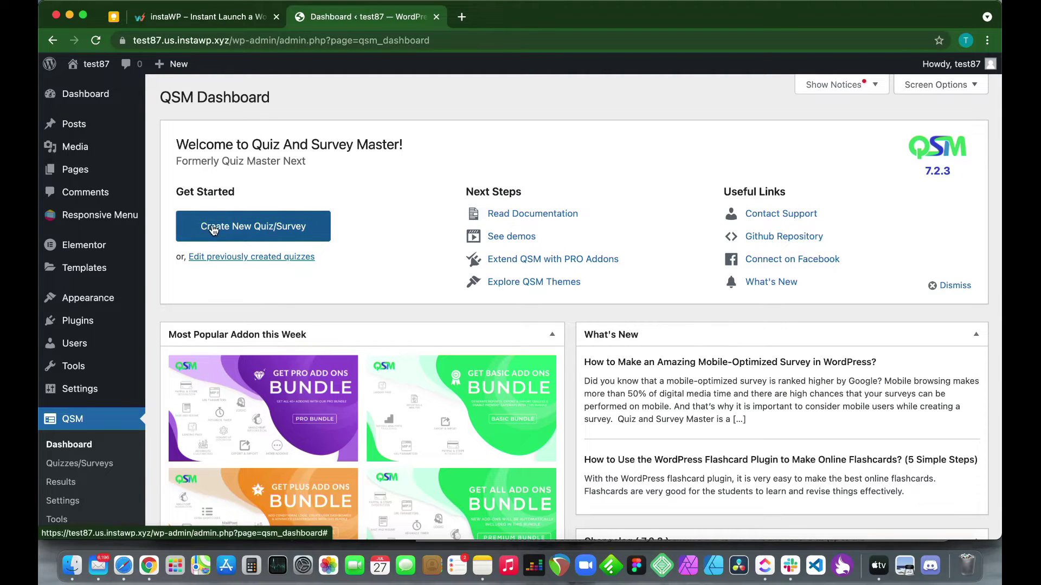
left_click(233, 230)
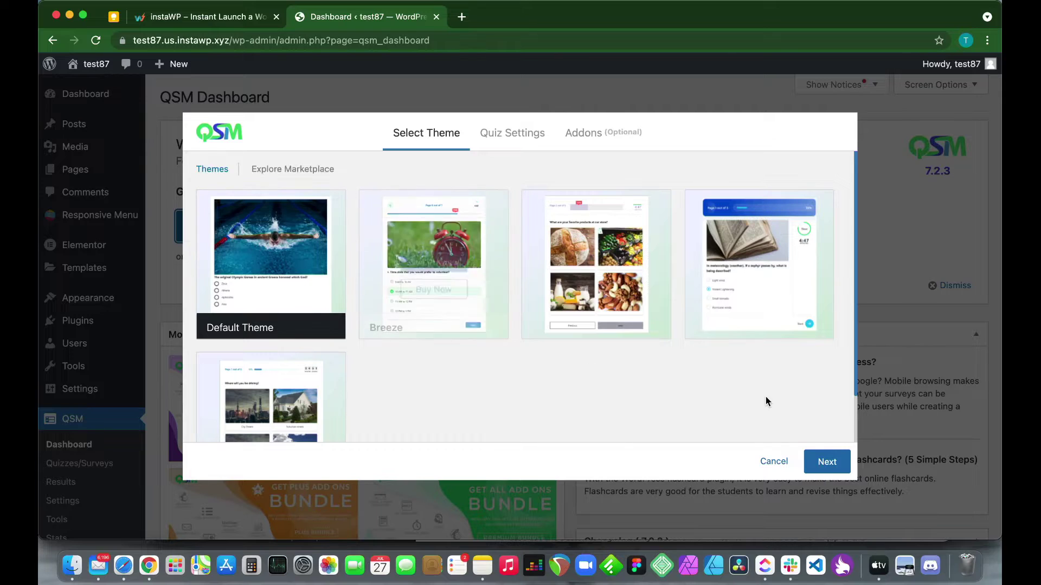
left_click(844, 462)
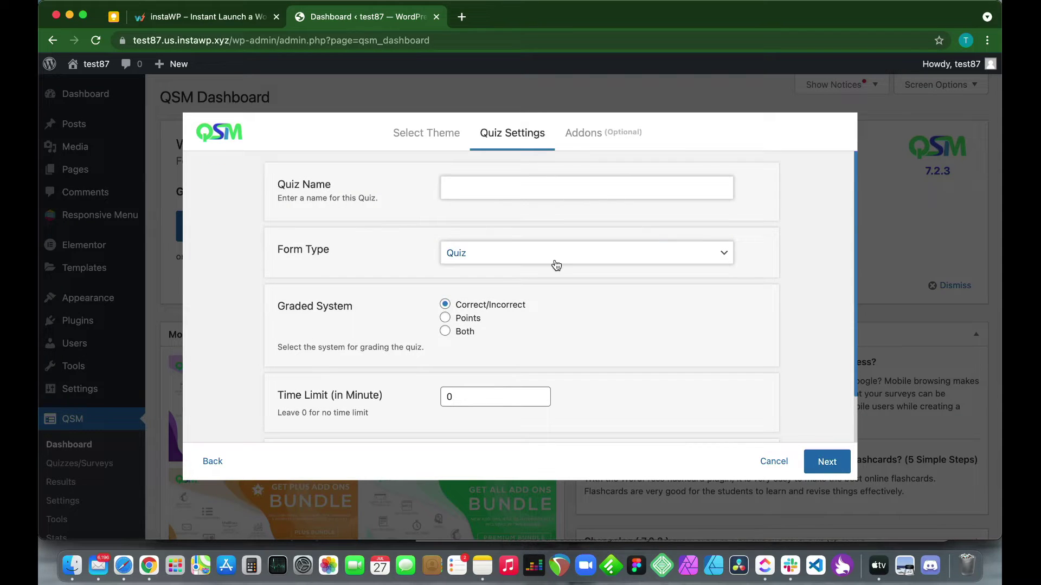
Set the form type to Survey and name the quiz "Sample Assessment"
left_click(555, 265)
left_click(483, 186)
left_click(450, 189)
left_click(495, 258)
left_click(472, 269)
left_click(465, 191)
type("Samp")
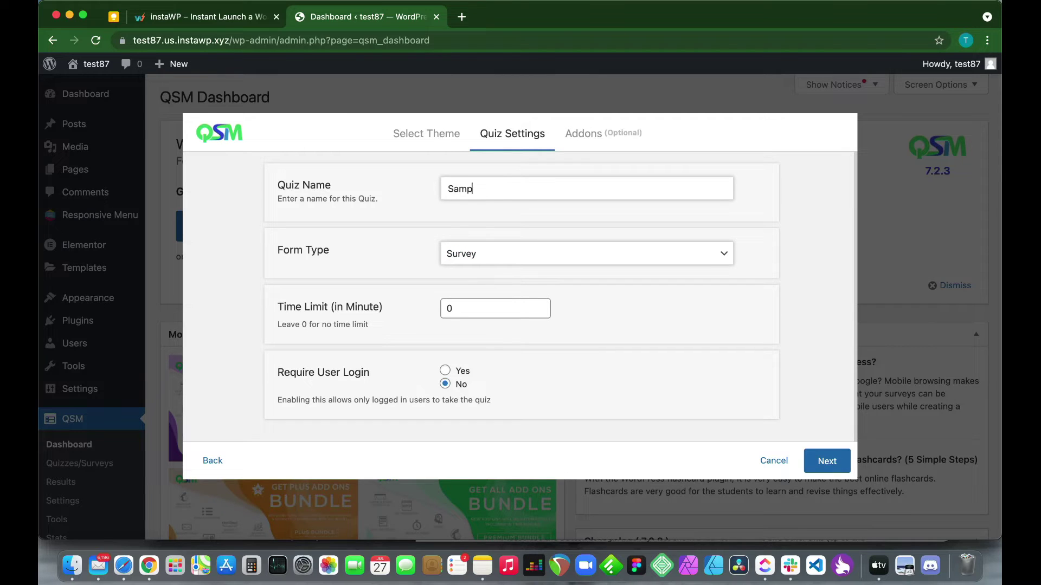
type("le Assessment")
Keep the remaining quiz settings at their defaults and create the quiz without any optional addons
scroll(380, 293, "down", 2)
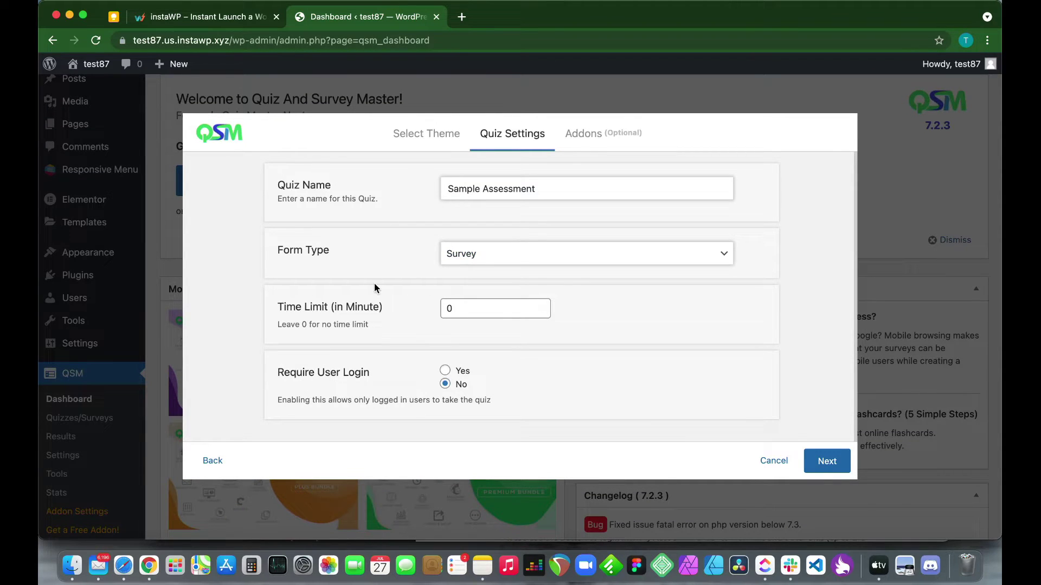
scroll(374, 282, "down", 2)
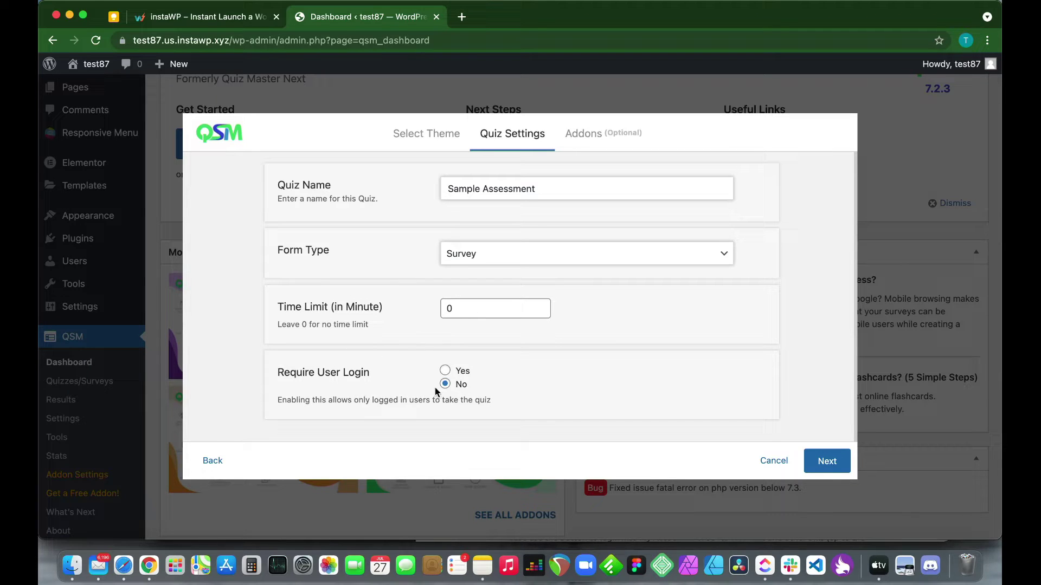
left_click(827, 460)
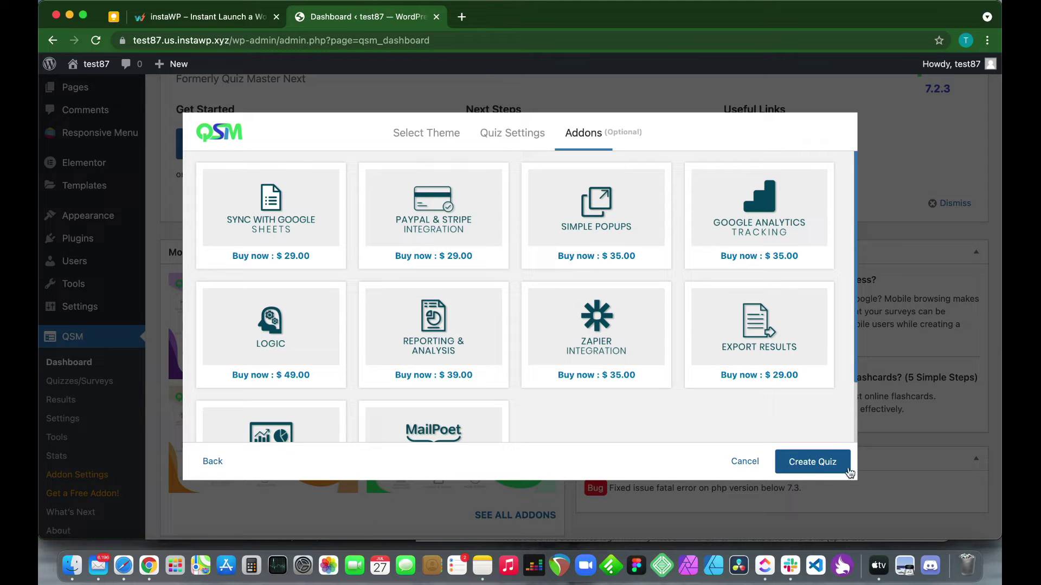
left_click(817, 467)
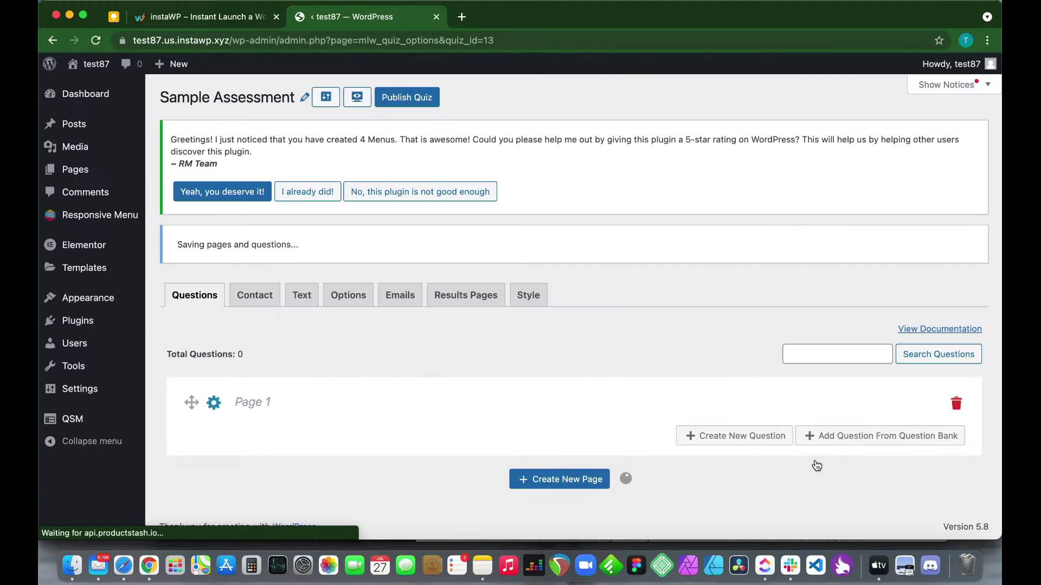
Examine the new question's editor, including its answer fields, question type, category, feature image and advanced options
scroll(478, 420, "down", 3)
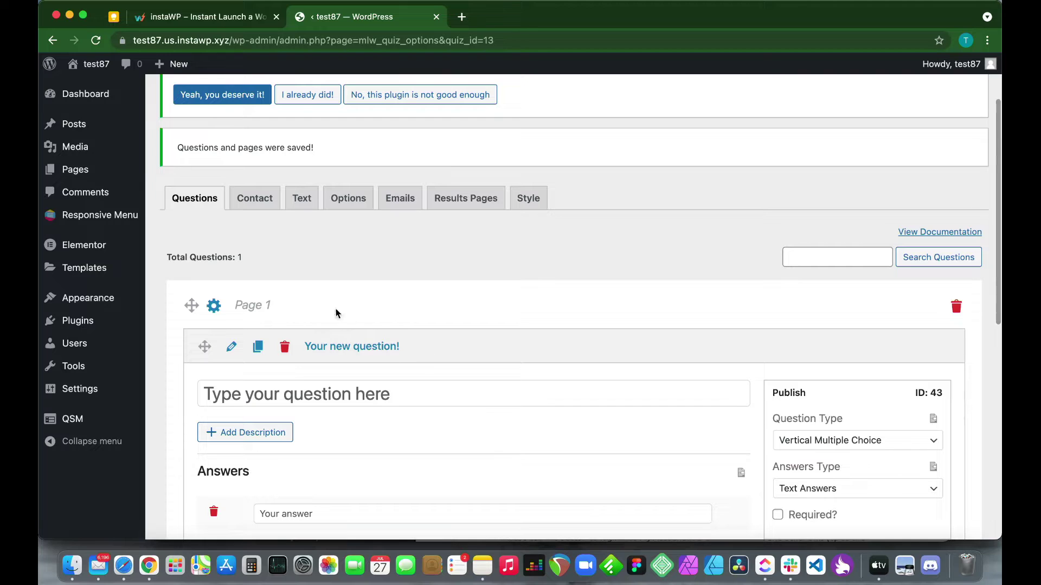
scroll(422, 385, "down", 2)
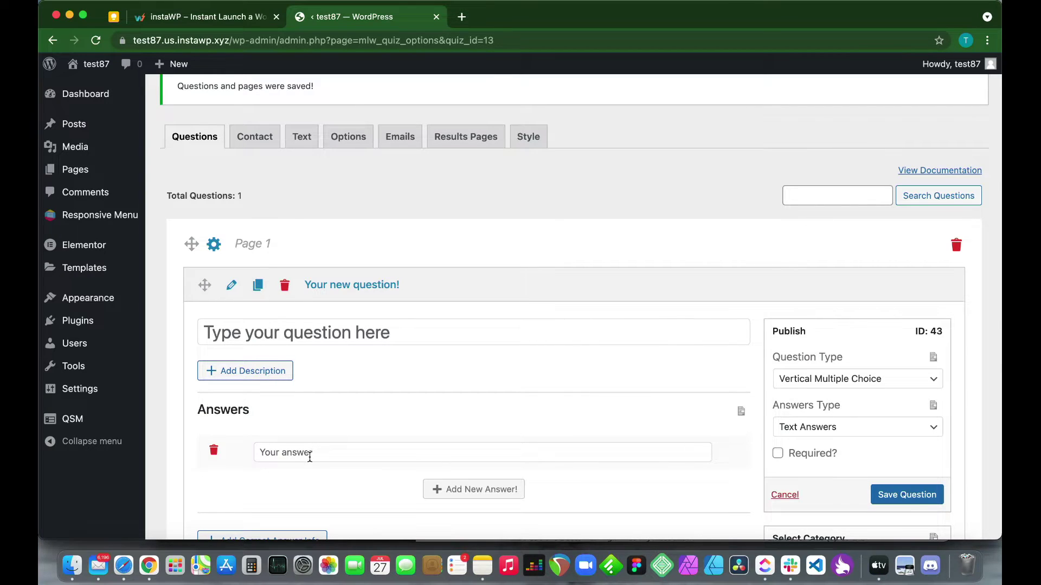
scroll(309, 457, "down", 1)
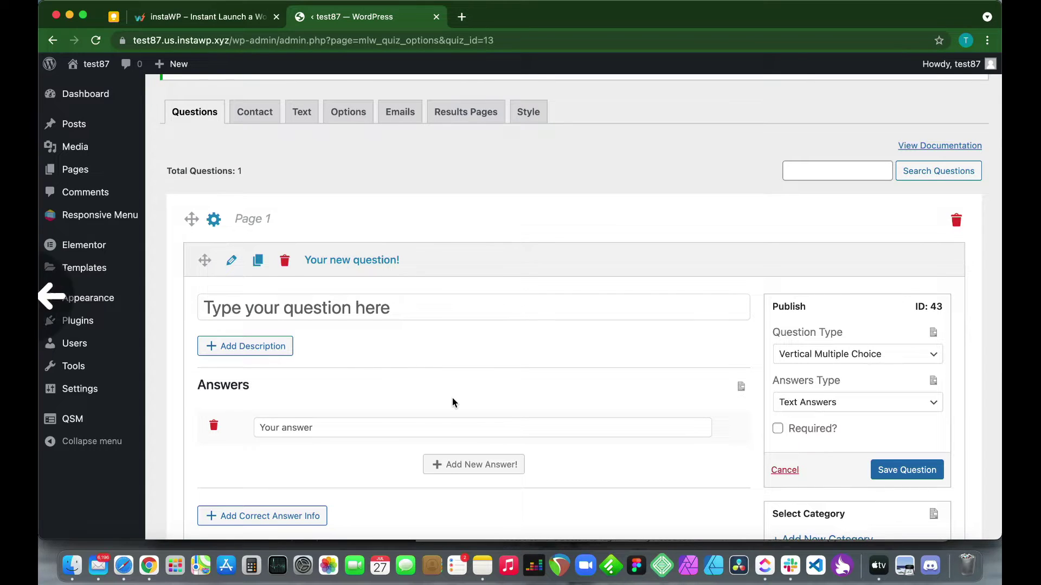
scroll(452, 402, "down", 1)
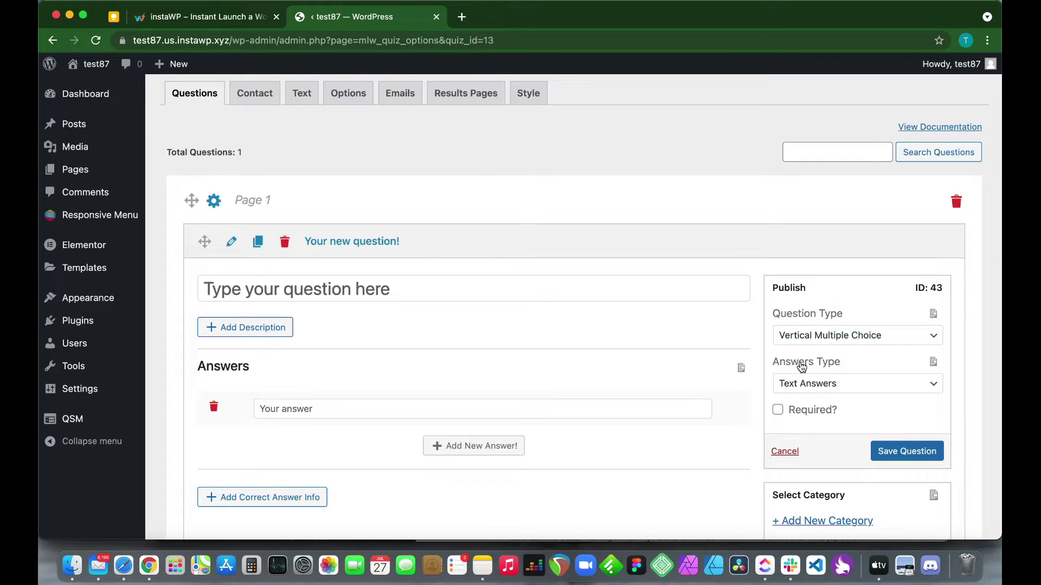
scroll(790, 379, "down", 3)
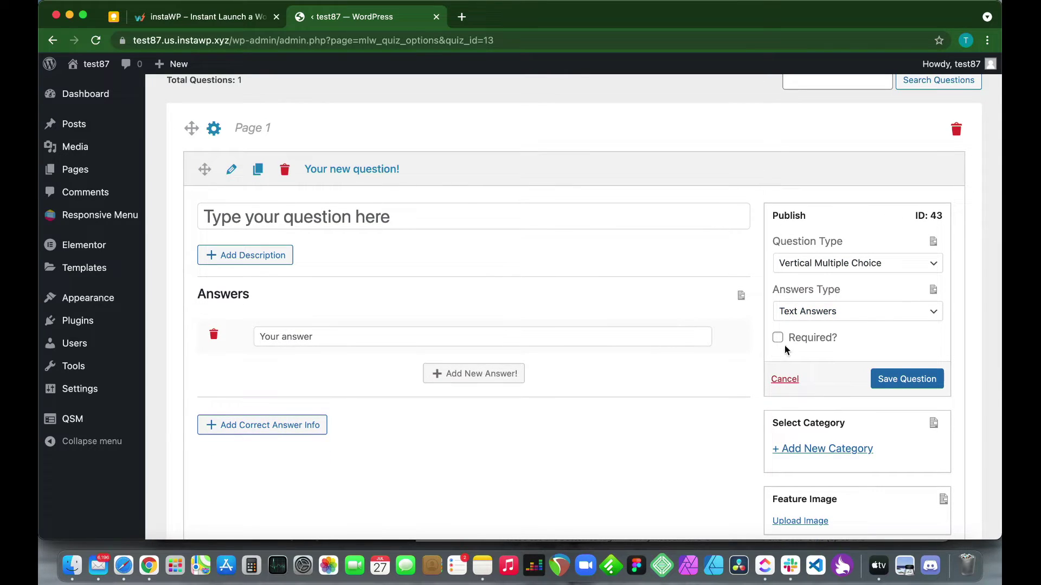
scroll(819, 352, "down", 6)
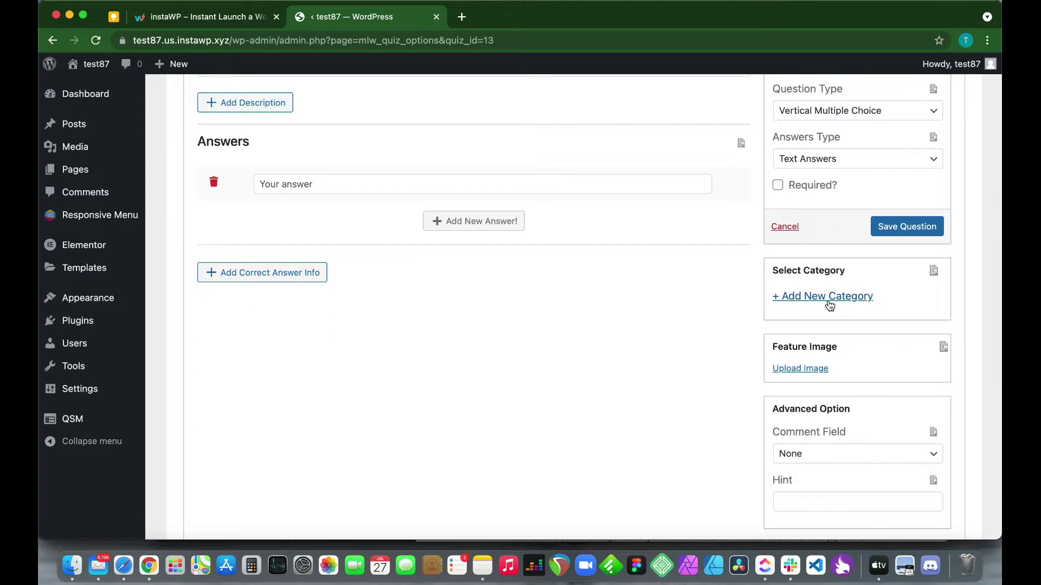
scroll(829, 307, "down", 4)
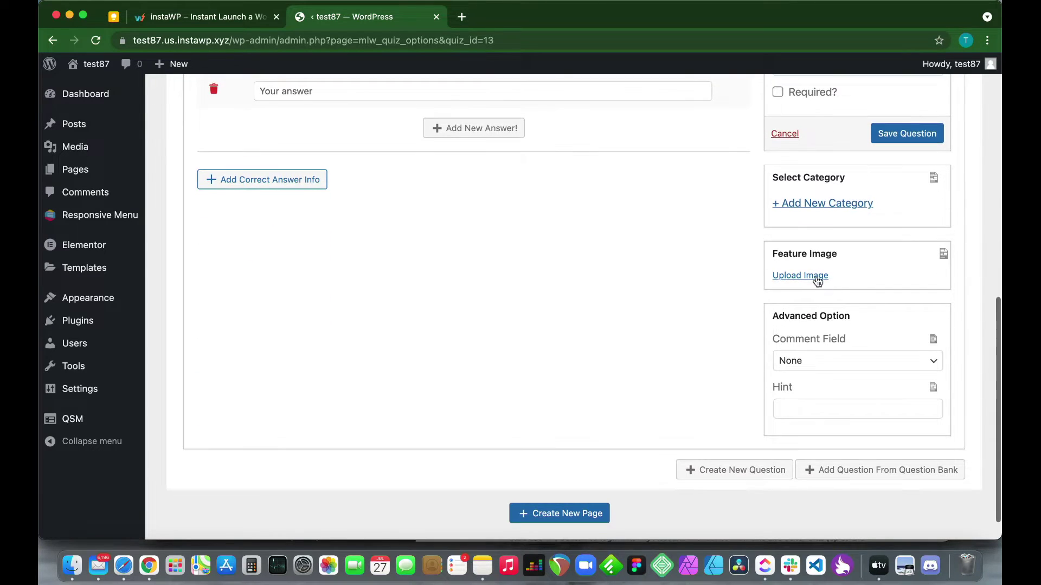
scroll(817, 281, "up", 10)
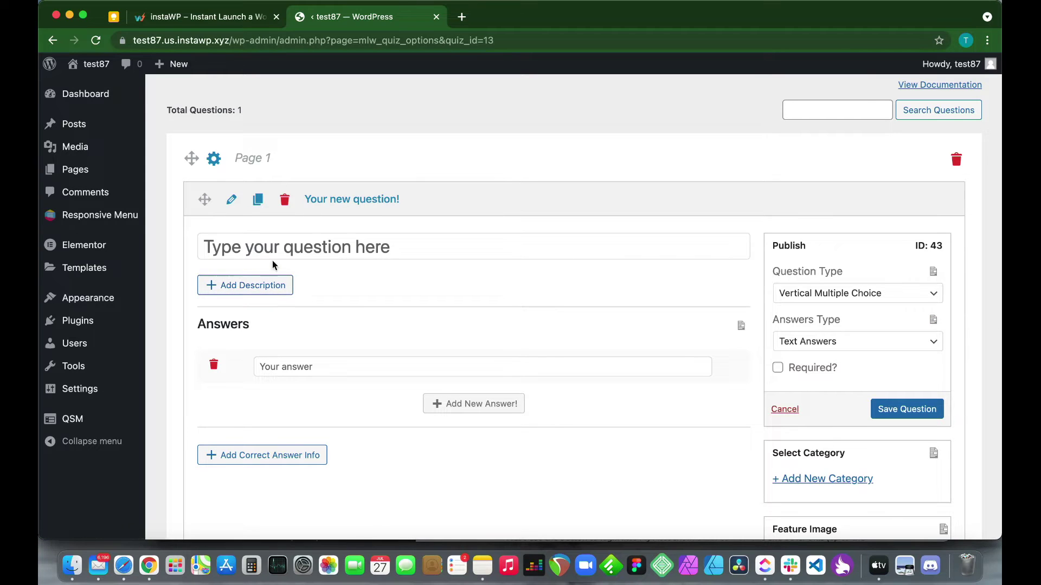
Copy "What is your job title?" from the Assessment note in Google Keep and paste it as the new question's text in QSM
left_click(121, 17)
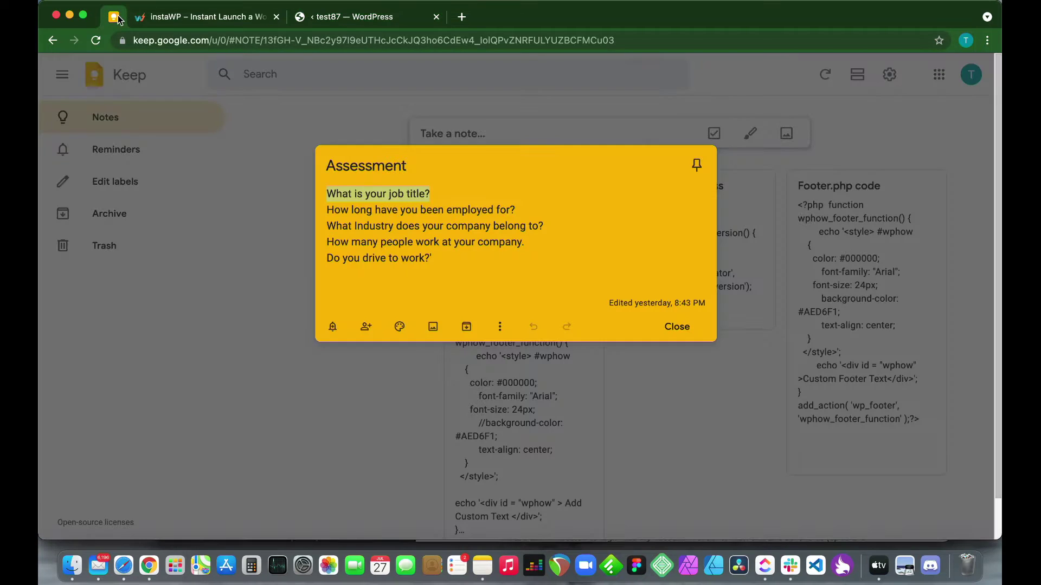
right_click(404, 190)
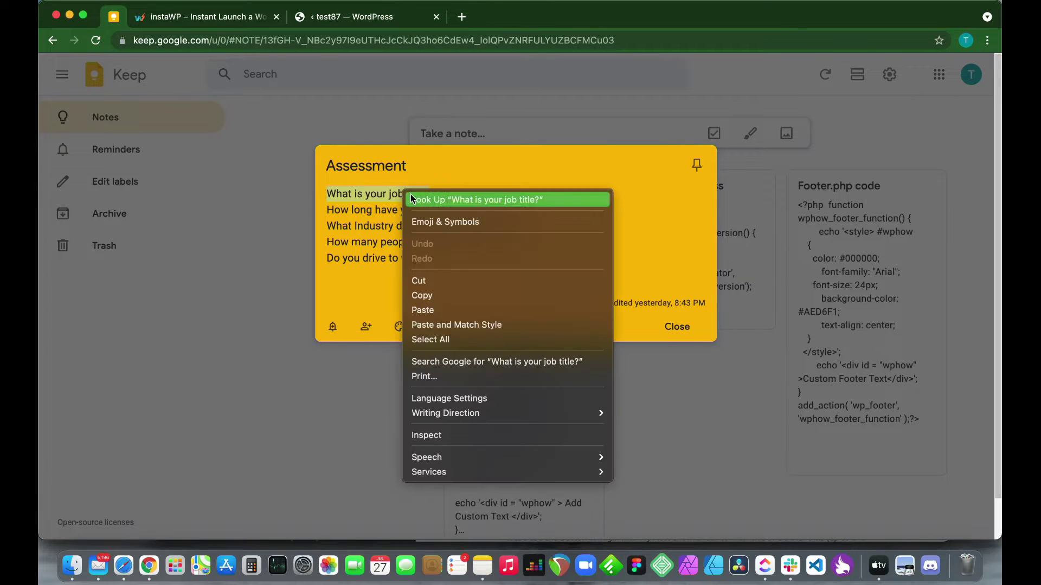
left_click(419, 296)
left_click(203, 19)
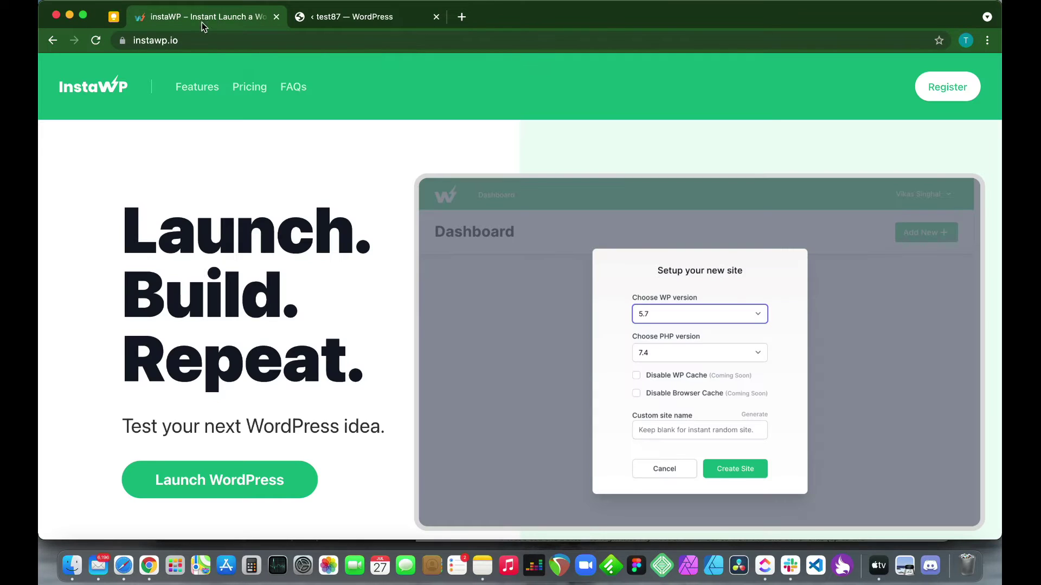
left_click(306, 21)
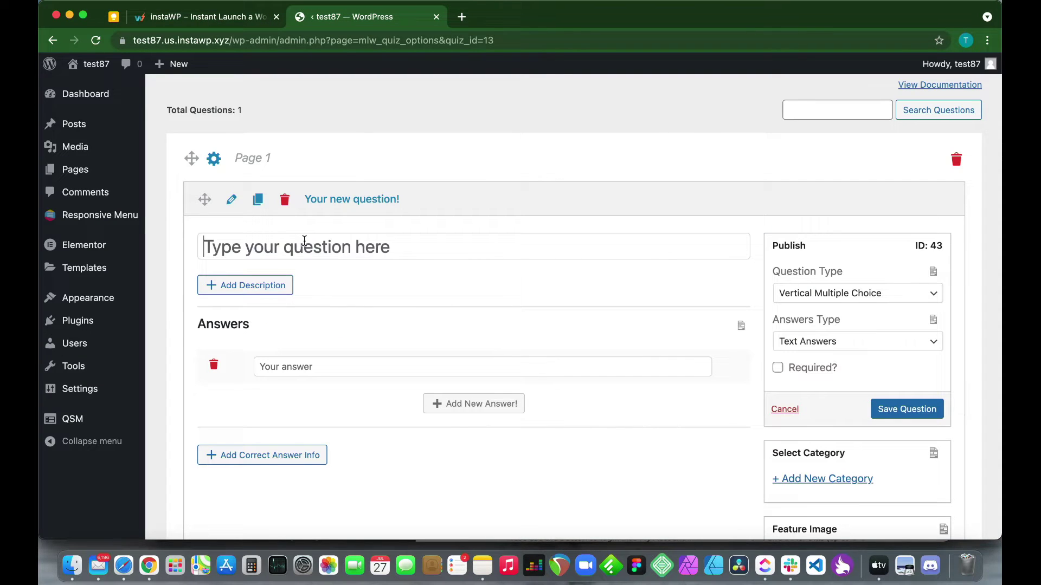
key("super+v")
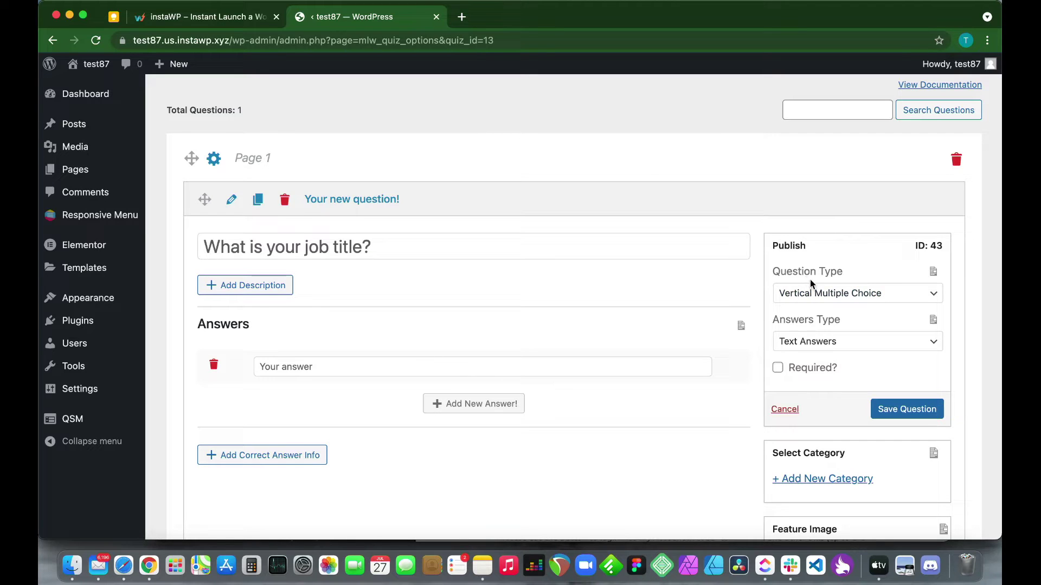
Set the job title question's type to Short Answer and save the question
left_click(810, 296)
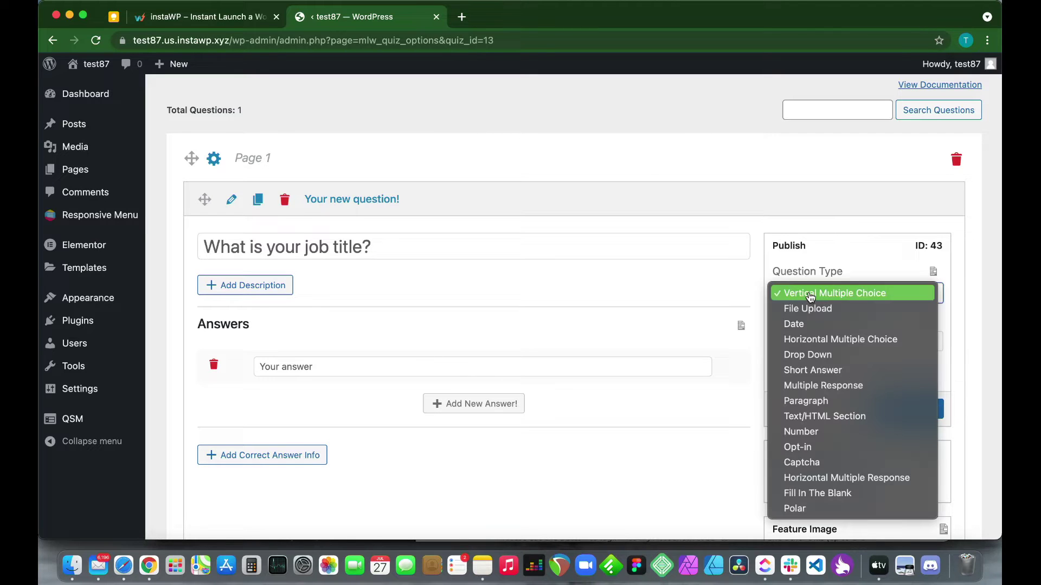
left_click(805, 371)
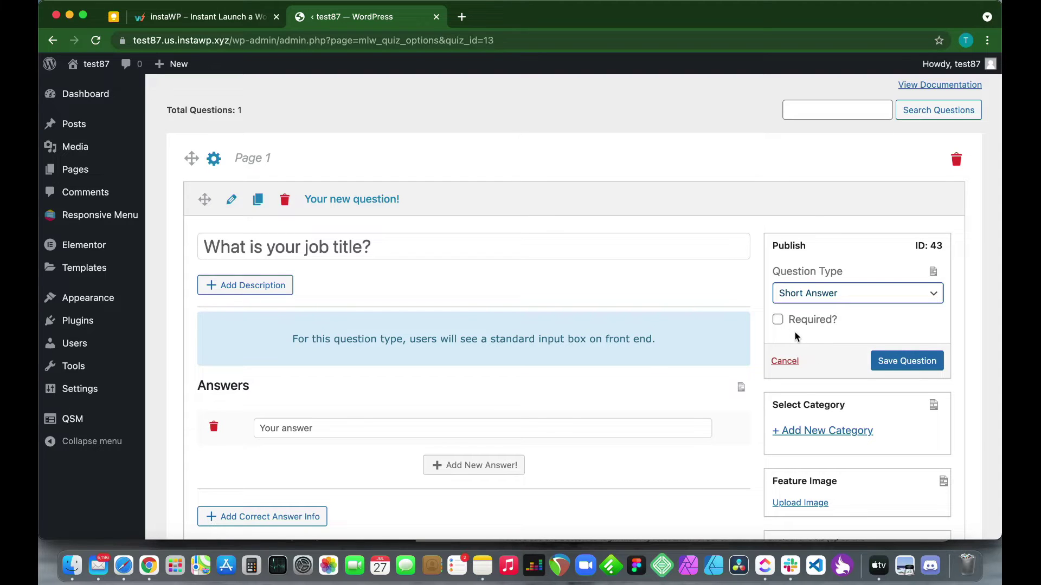
scroll(797, 333, "down", 1)
left_click(909, 333)
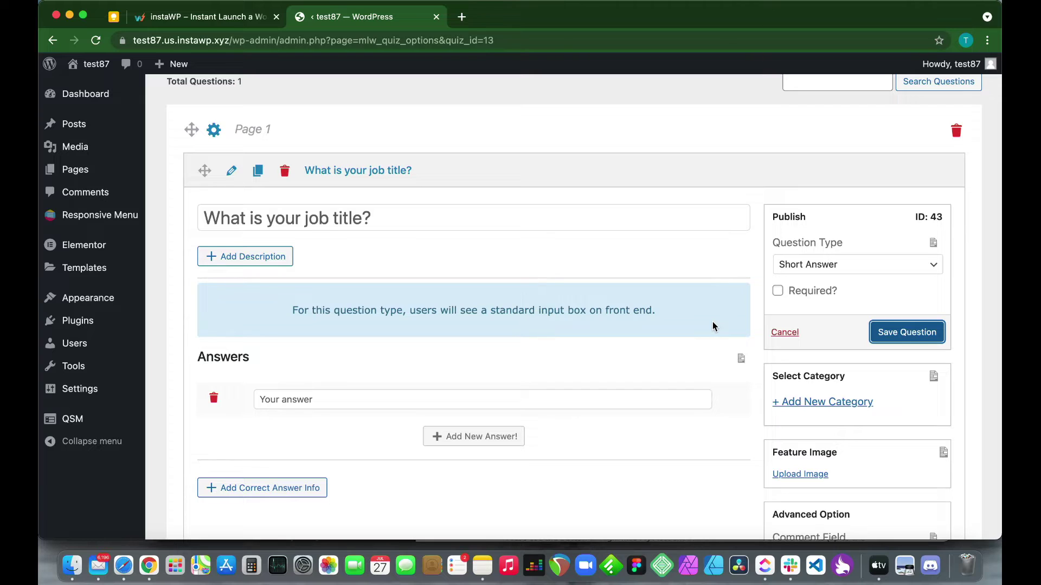
scroll(685, 402, "down", 1)
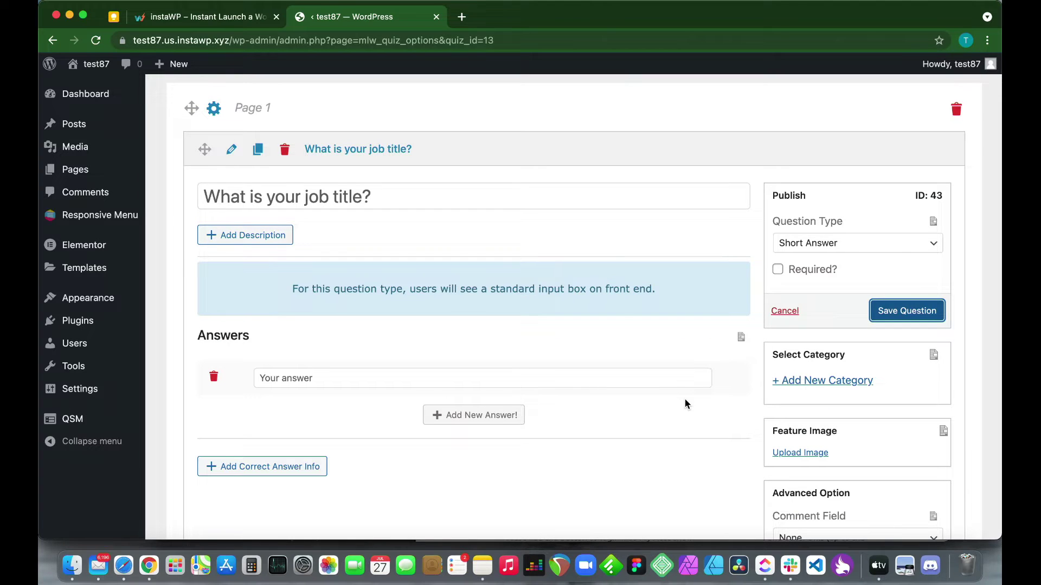
scroll(685, 401, "down", 4)
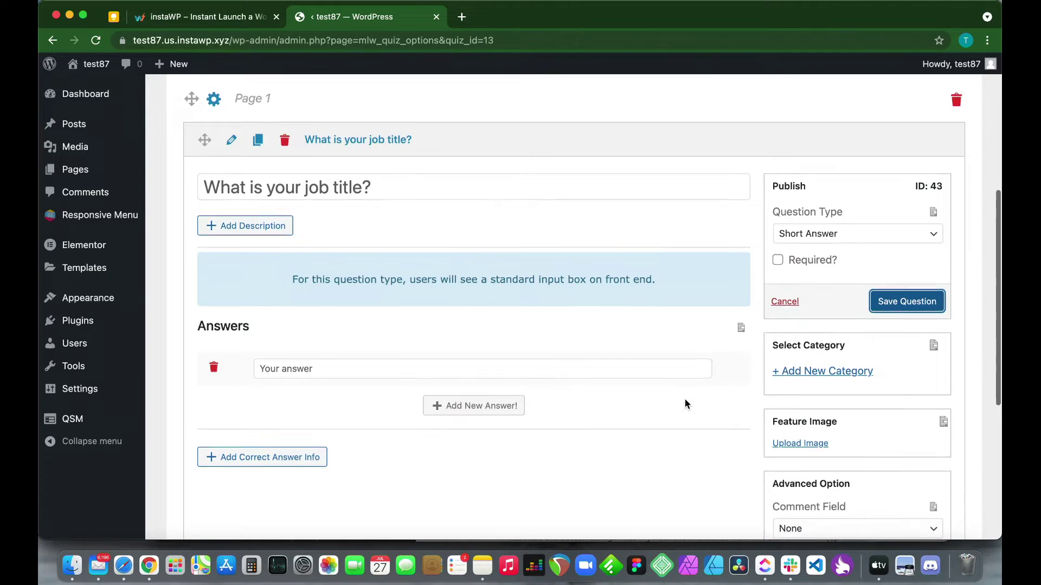
Create a second question and paste "How long have you been employed for?" from the Google Keep Assessment note as its text
scroll(684, 401, "down", 7)
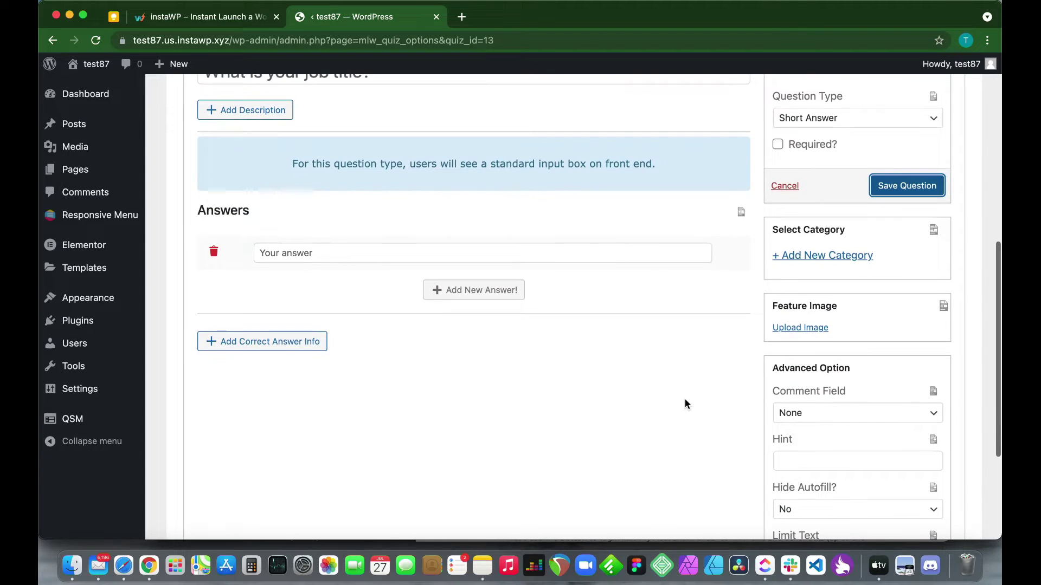
left_click(732, 465)
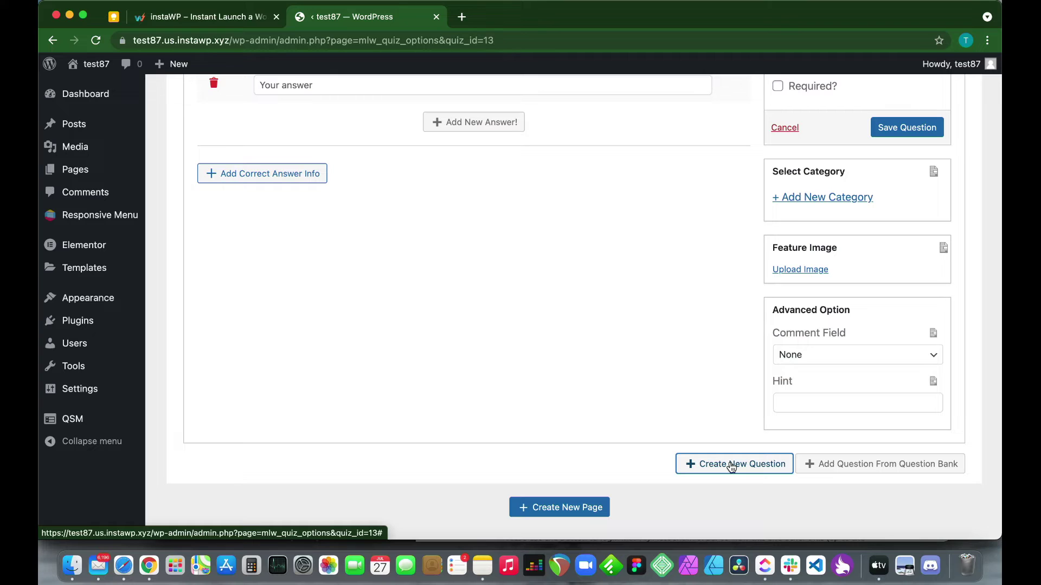
scroll(566, 275, "up", 10)
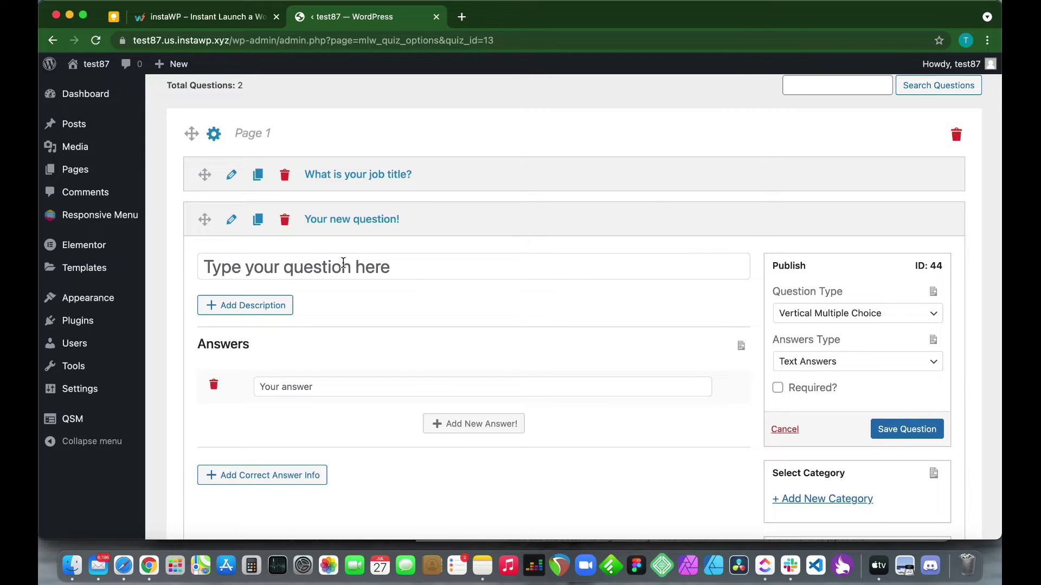
left_click(116, 19)
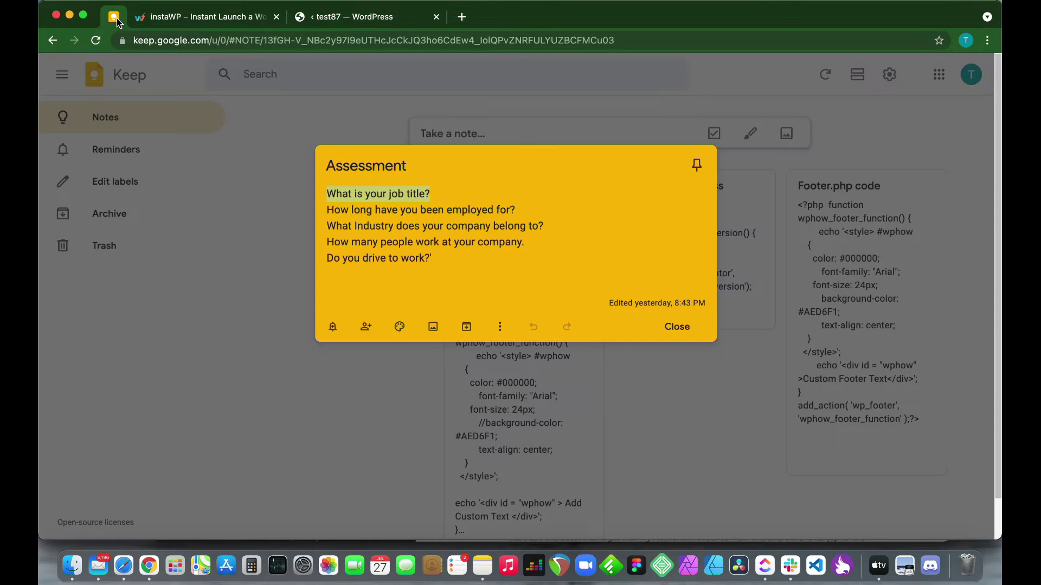
left_click_drag(521, 215, 321, 209)
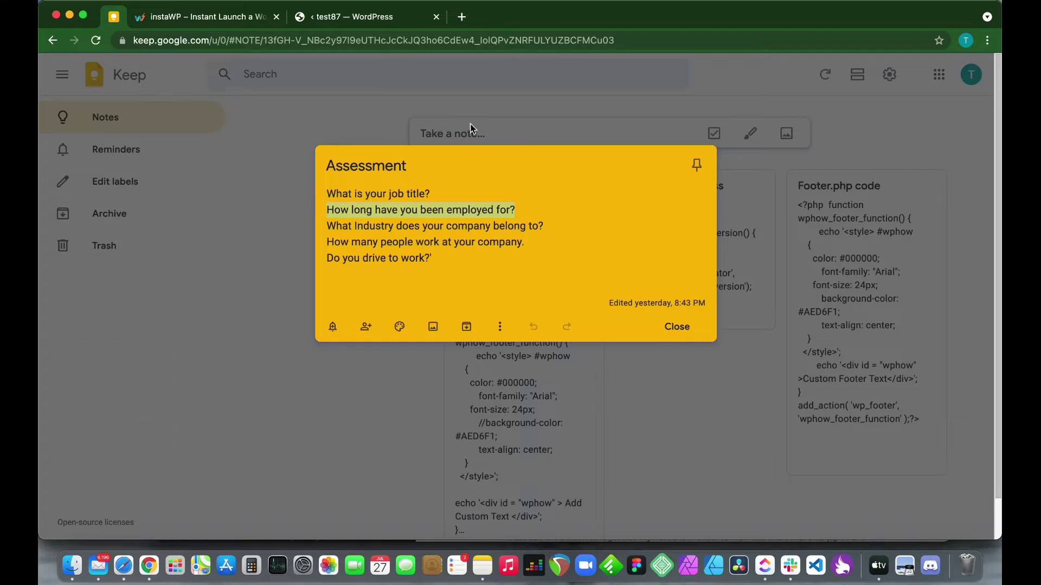
left_click(362, 17)
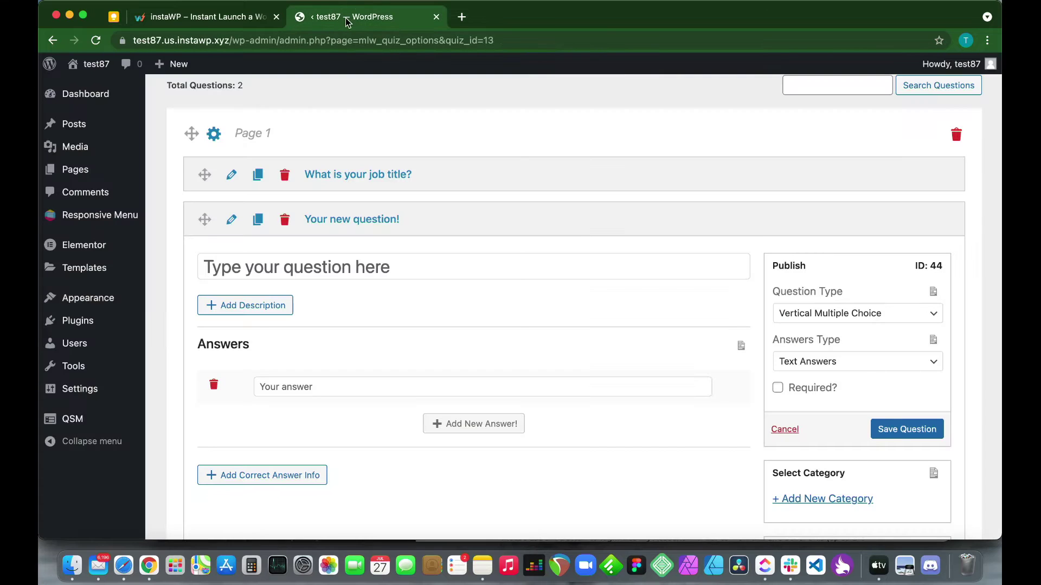
left_click(269, 274)
key("super+v")
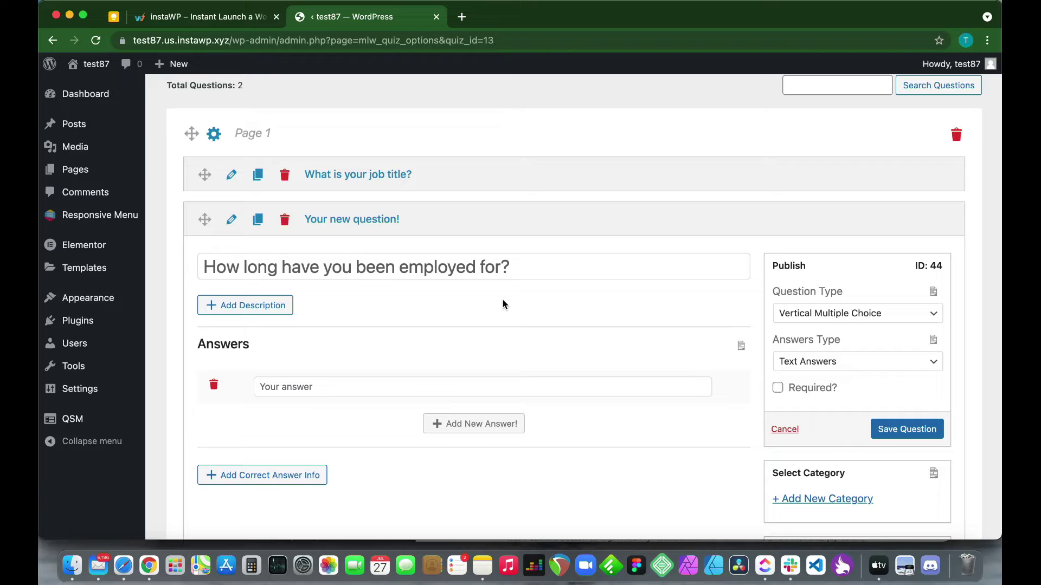
Add the answers "Less than 1 year", "1-10 years", "10-15 years" and "Over 15 years" to the employment question and save it
scroll(433, 325, "down", 1)
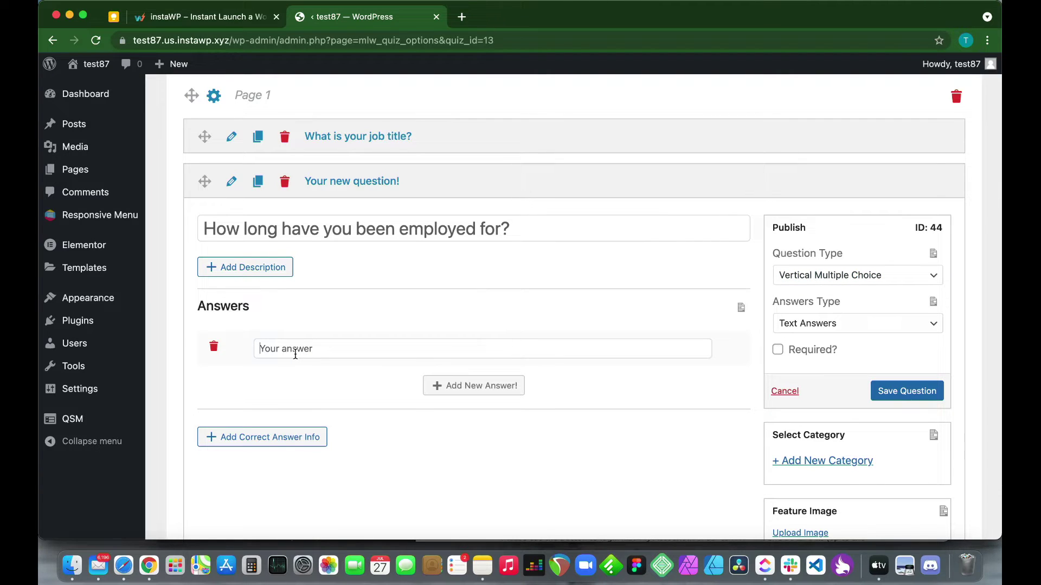
type("Less than 1 year")
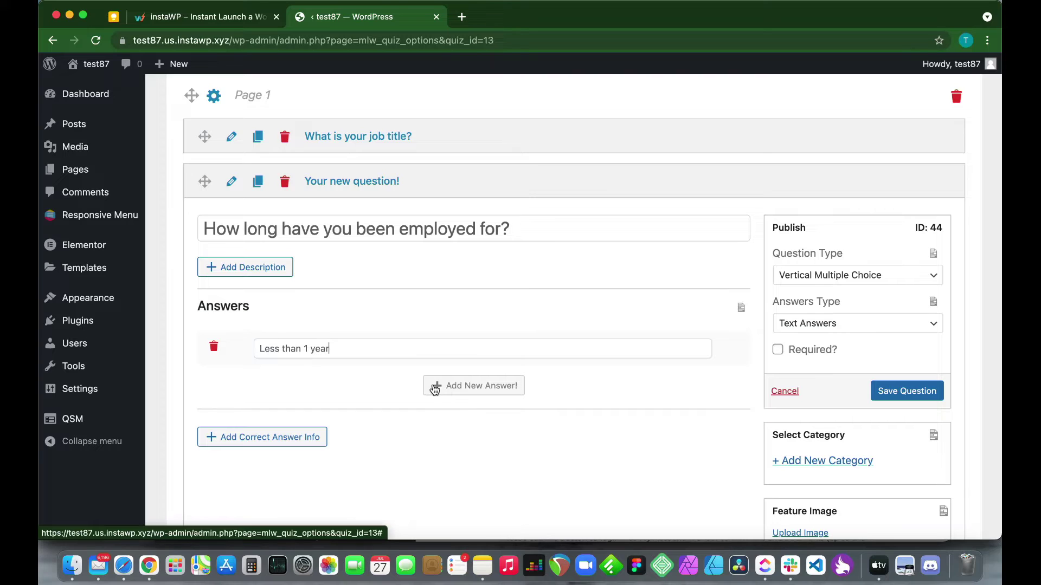
left_click(434, 390)
type("1-10 years")
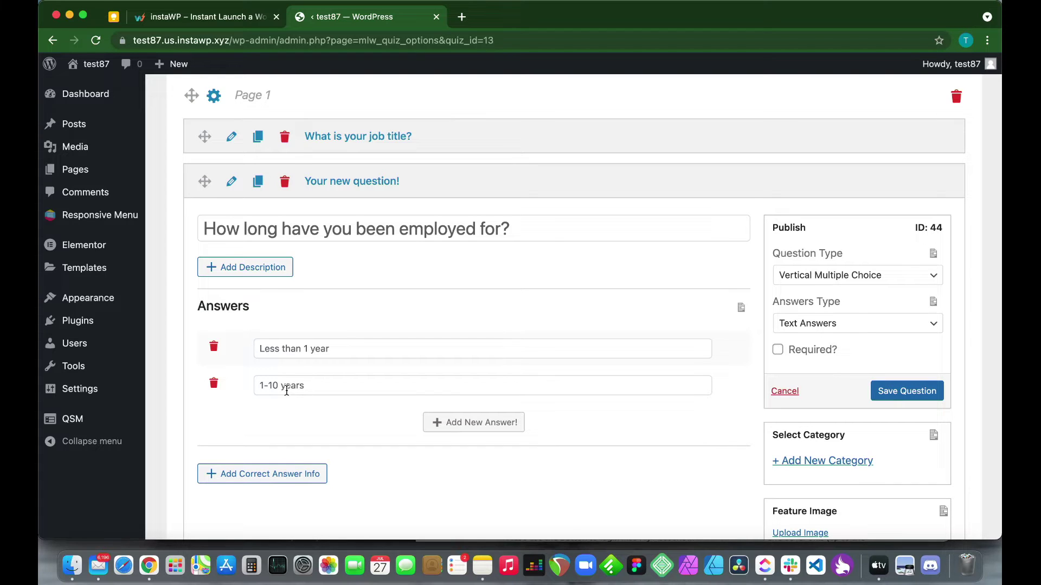
left_click(453, 423)
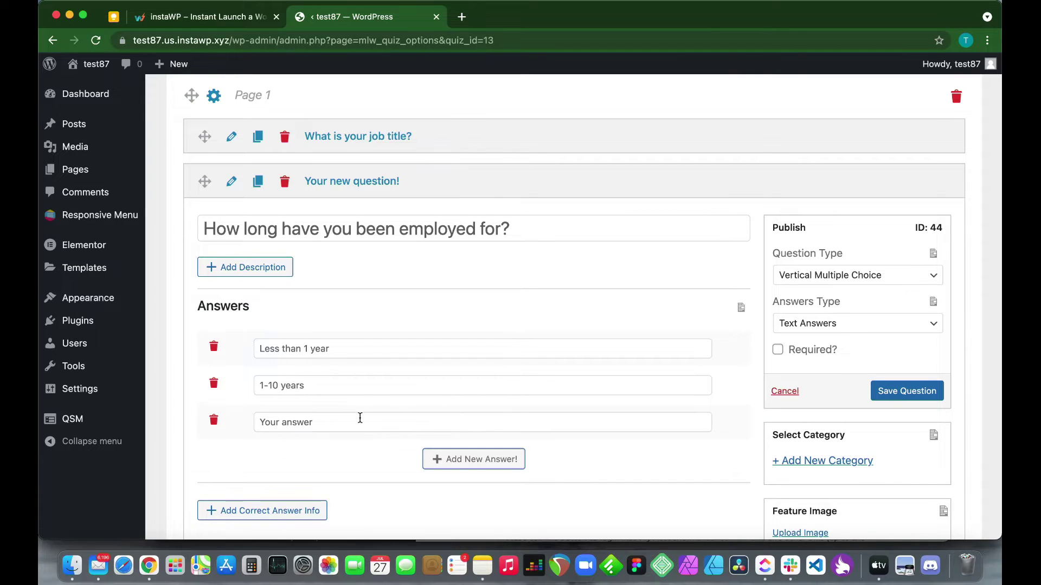
left_click(313, 422)
type("10-15 years")
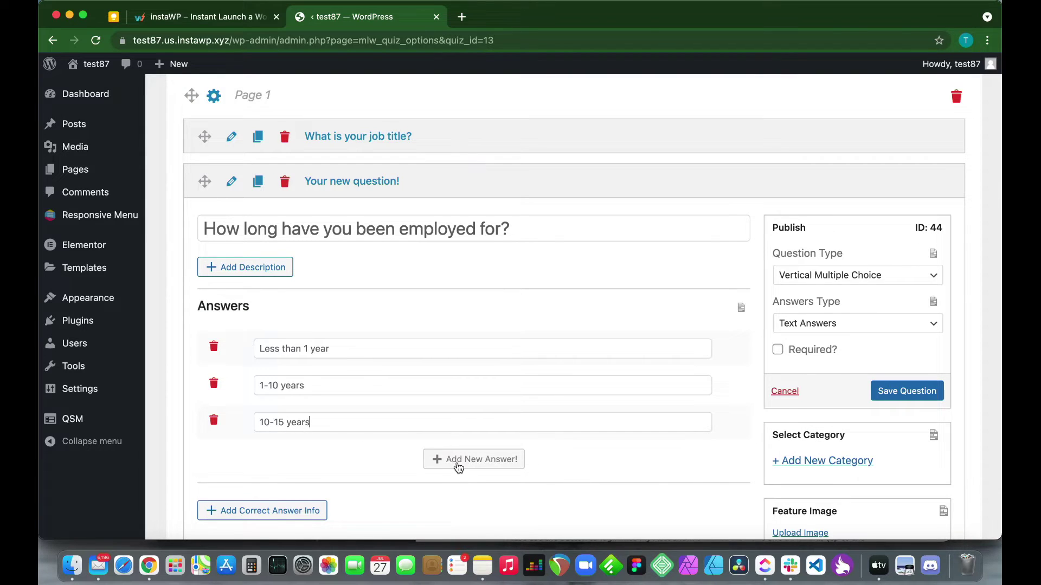
left_click(457, 461)
left_click(356, 460)
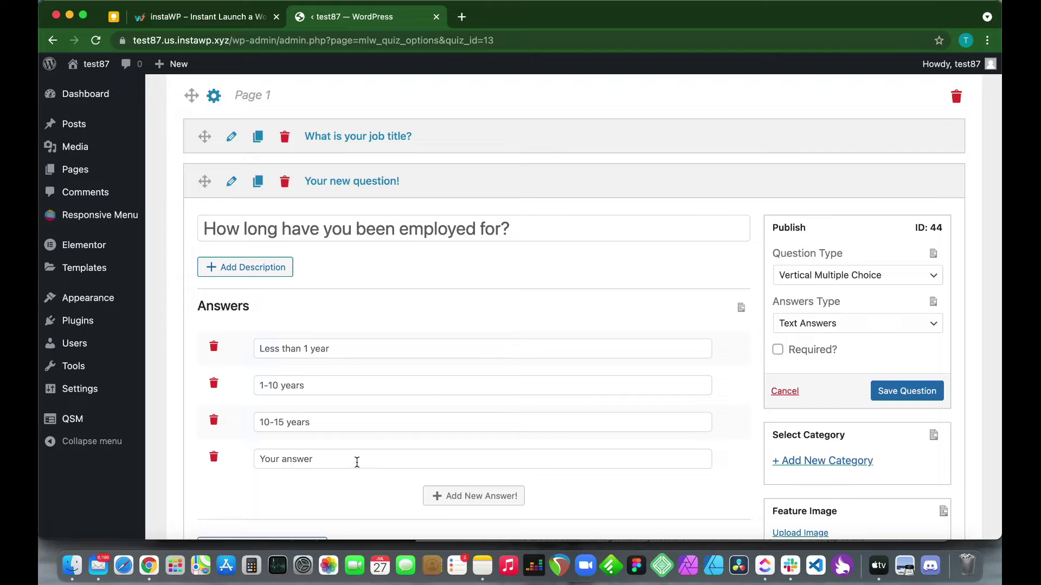
type("Over 15 years")
left_click(910, 398)
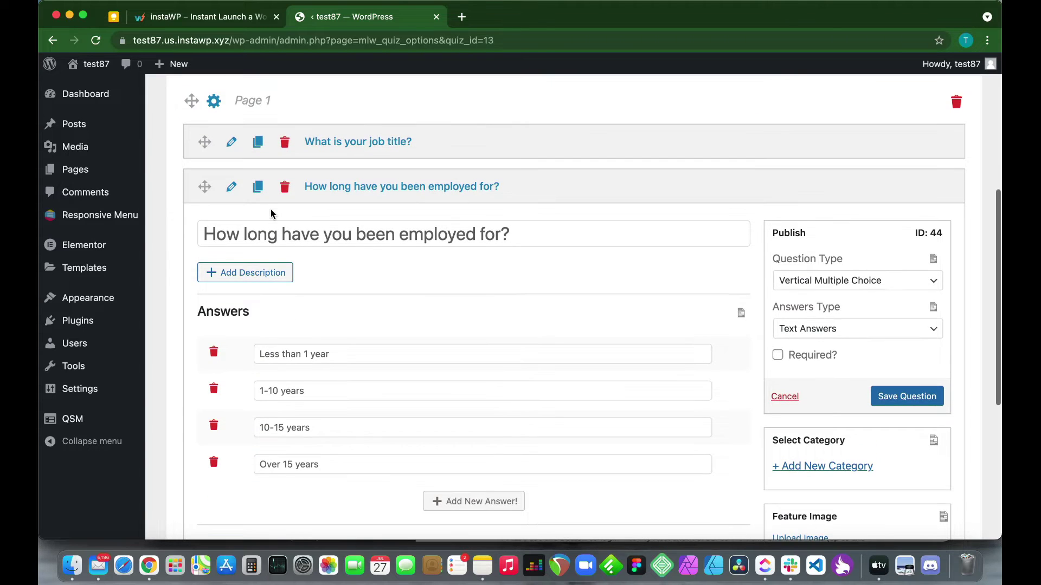
Copy "What Industry does your company belong to?" from the Google Keep note into a newly created third question in QSM
left_click(115, 17)
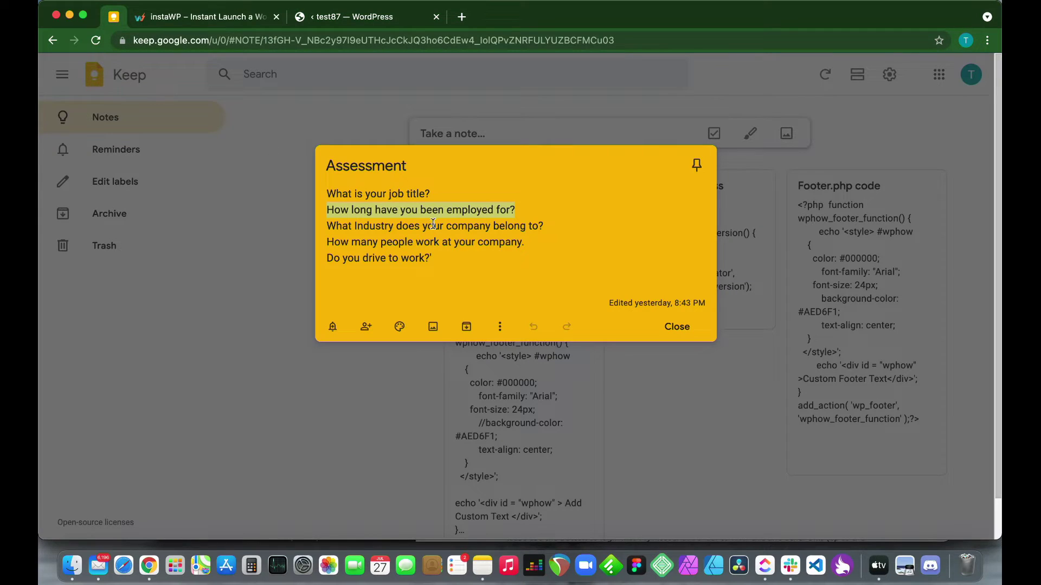
left_click(551, 228)
left_click_drag(551, 229, 326, 229)
key("super+c")
left_click(347, 17)
scroll(574, 382, "down", 1)
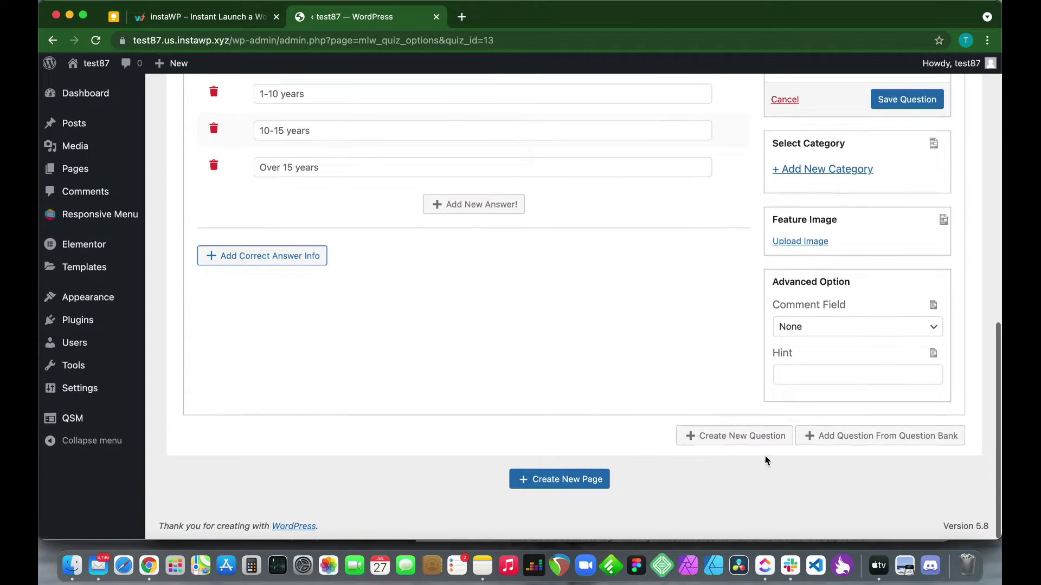
left_click(737, 437)
scroll(304, 228, "down", 5)
scroll(351, 246, "up", 4)
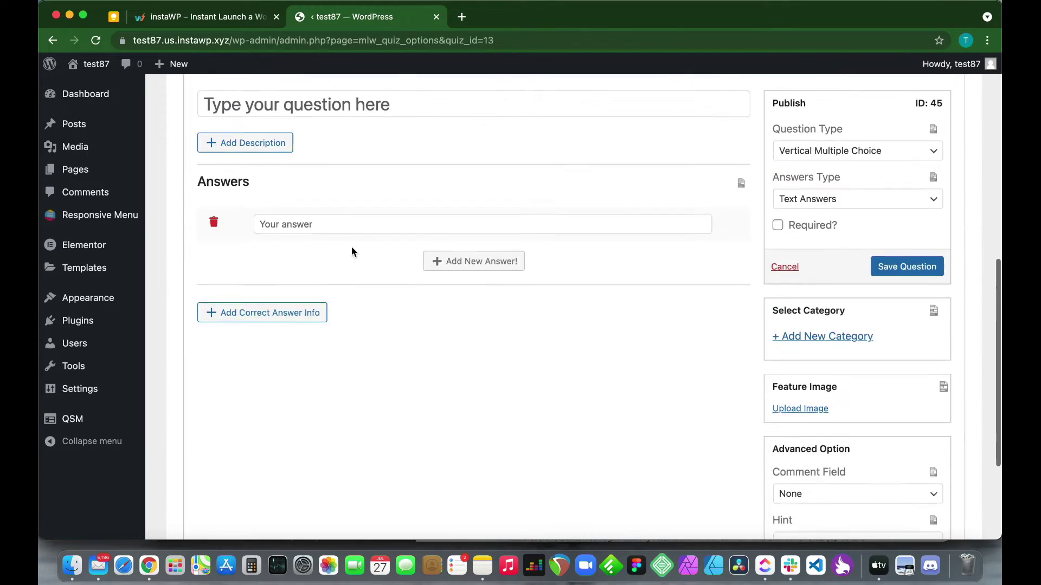
left_click(284, 135)
key("super+v")
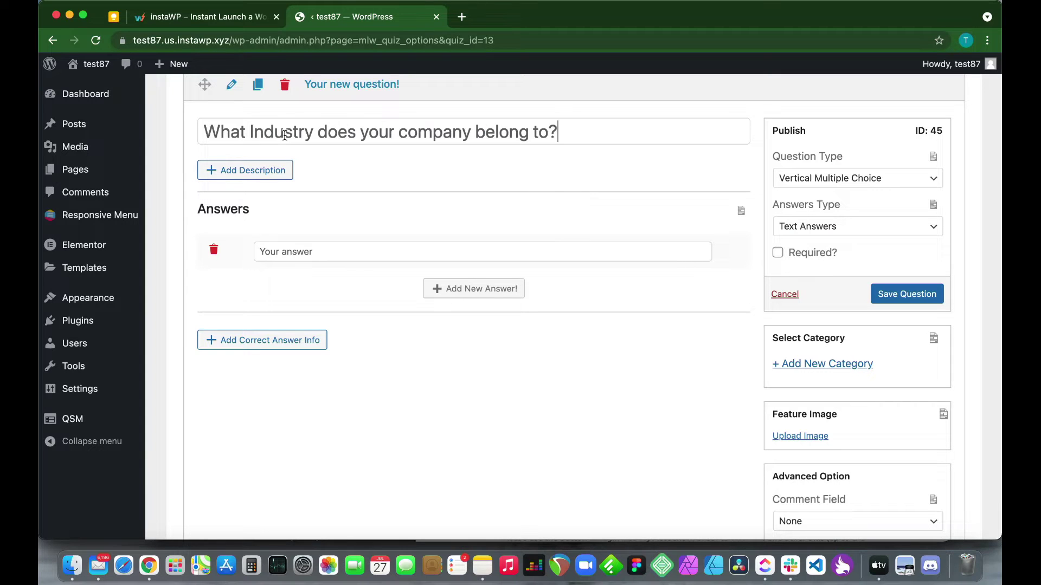
Set the industry question's type to Drop Down
scroll(336, 174, "up", 2)
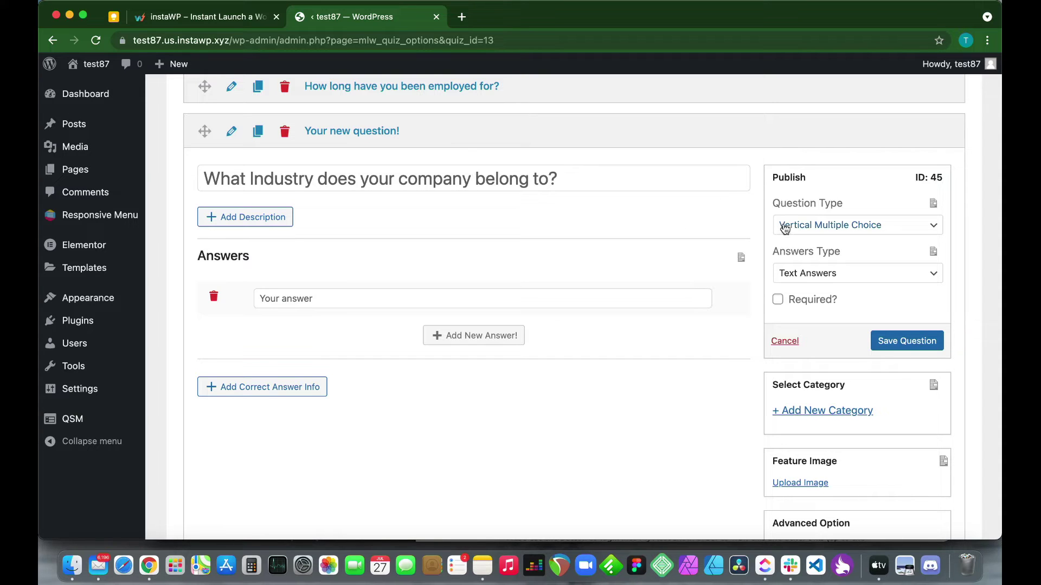
left_click(811, 231)
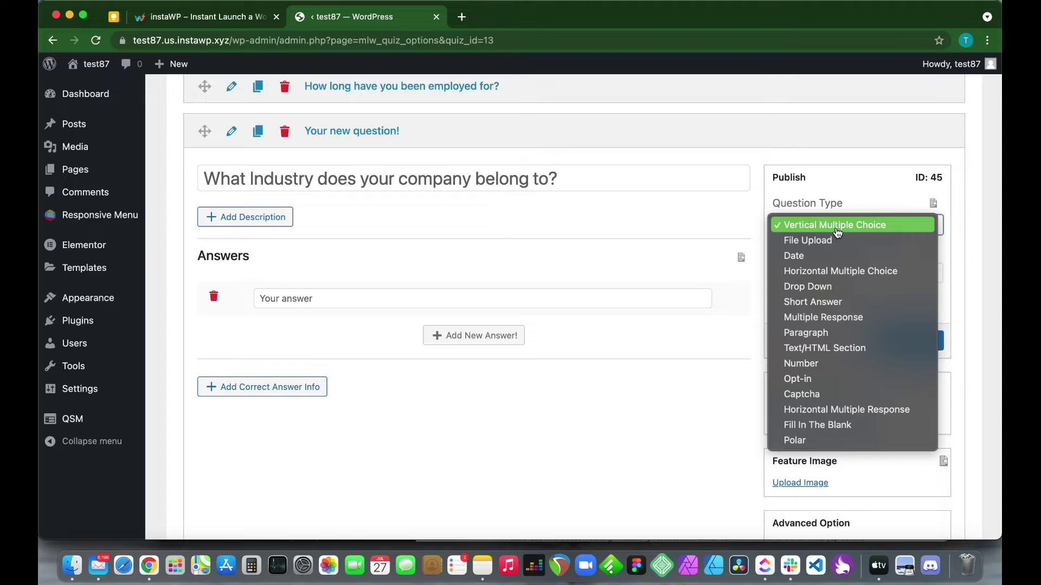
left_click(824, 289)
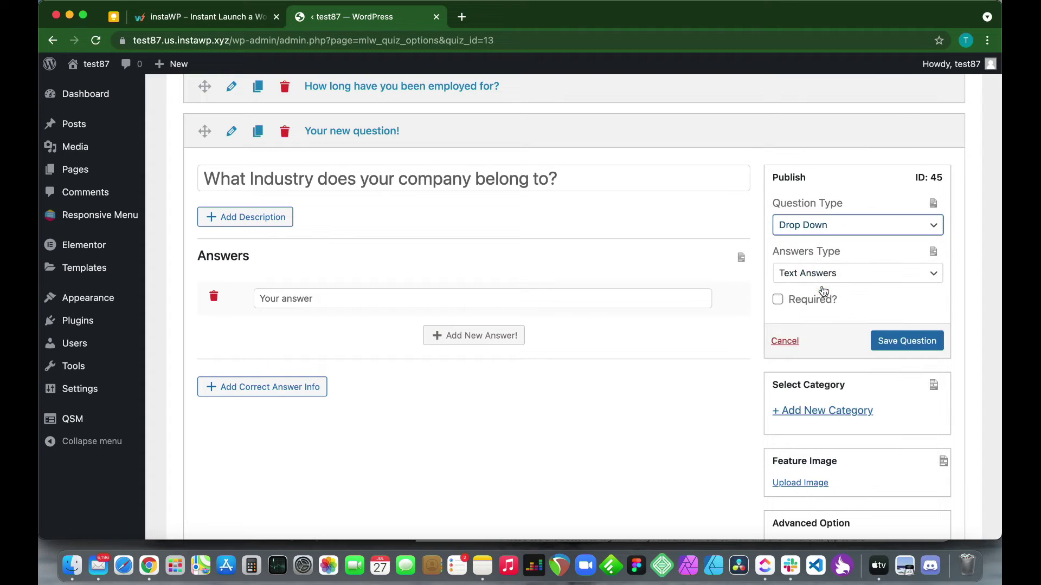
Enter "Manufacturing" and "Entertainment" as the first two answers of the industry question
left_click(297, 298)
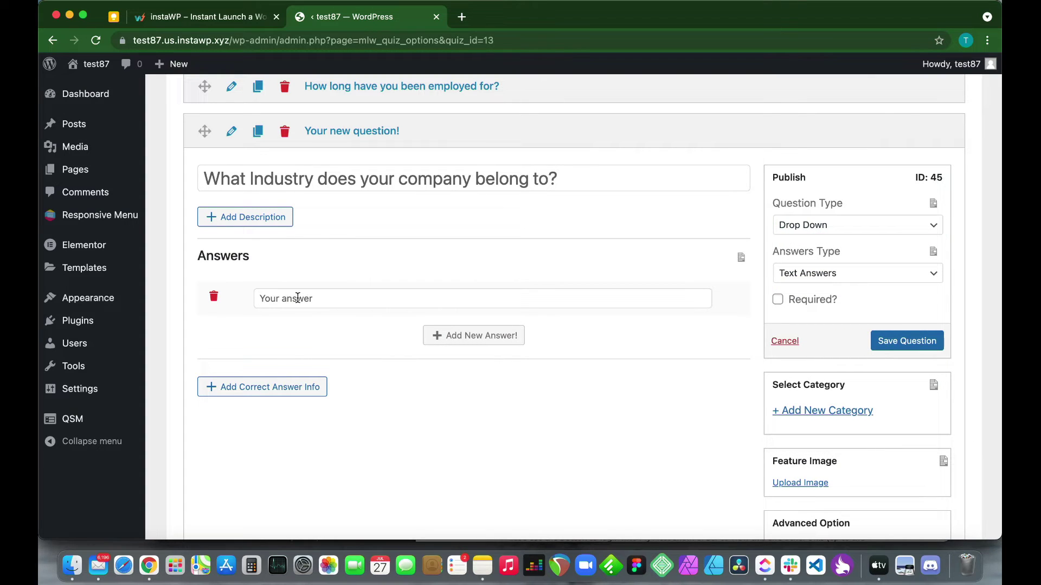
type("Manufacturing")
left_click(460, 336)
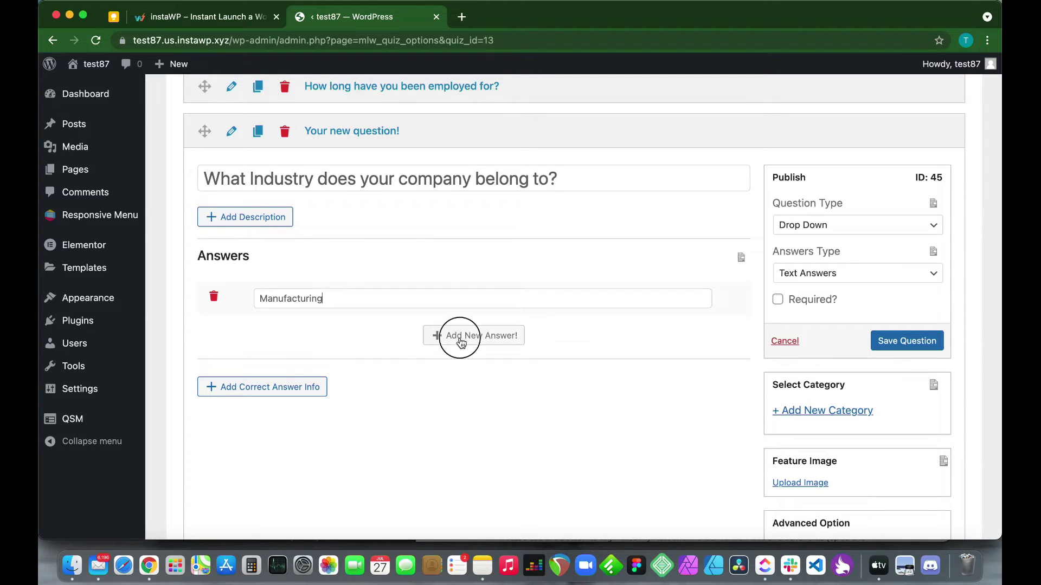
left_click(365, 336)
type("En")
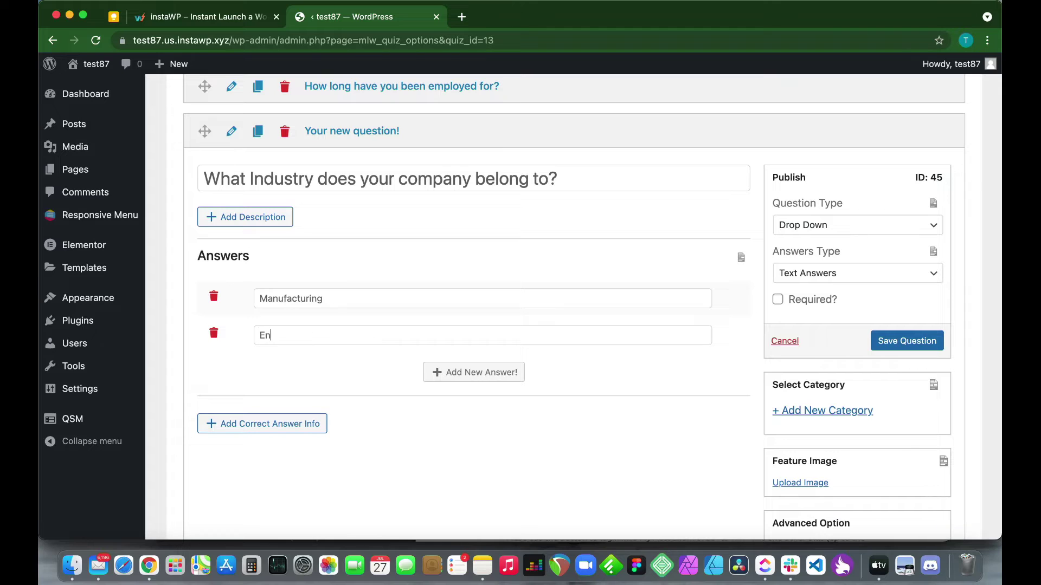
type("tertainment")
Add "Tourism" and "Law Enforcement" as further answers to the industry question and save it
left_click(439, 374)
left_click(349, 369)
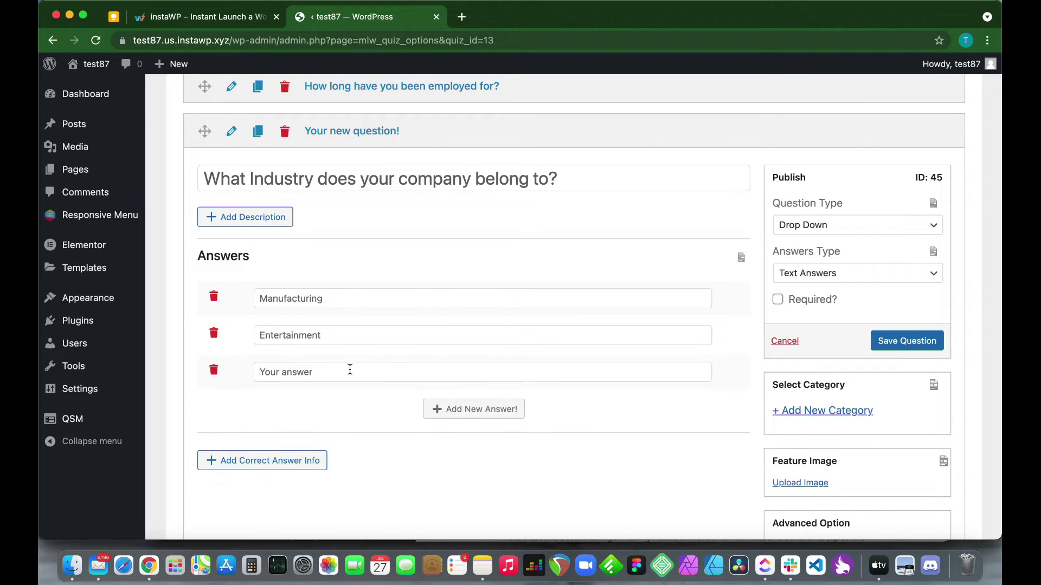
type("Ti")
key("BackSpace")
key("BackSpace")
key("BackSpace")
type("T")
left_click(469, 405)
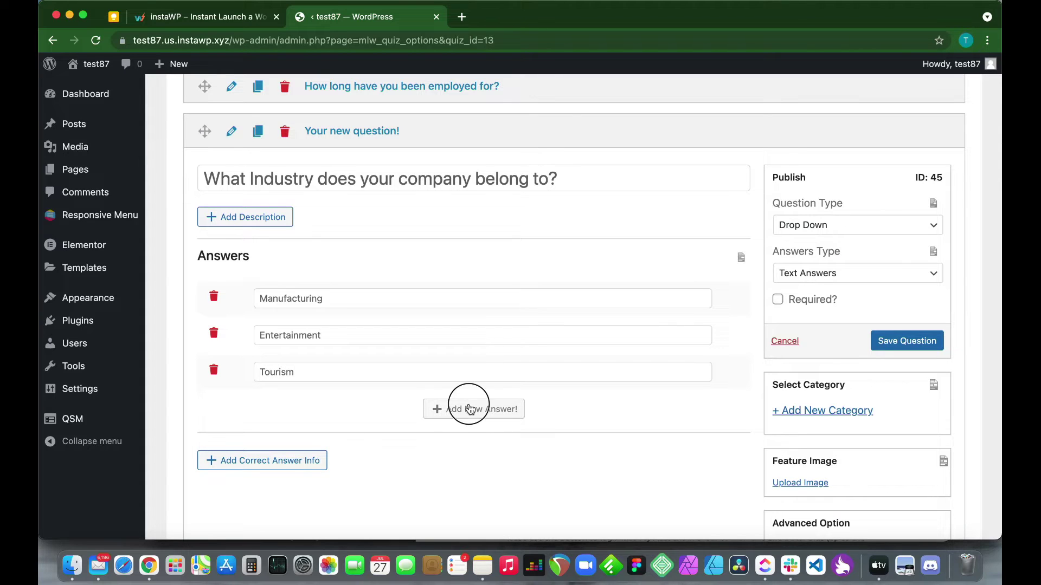
left_click(341, 405)
type("Law Enforcement")
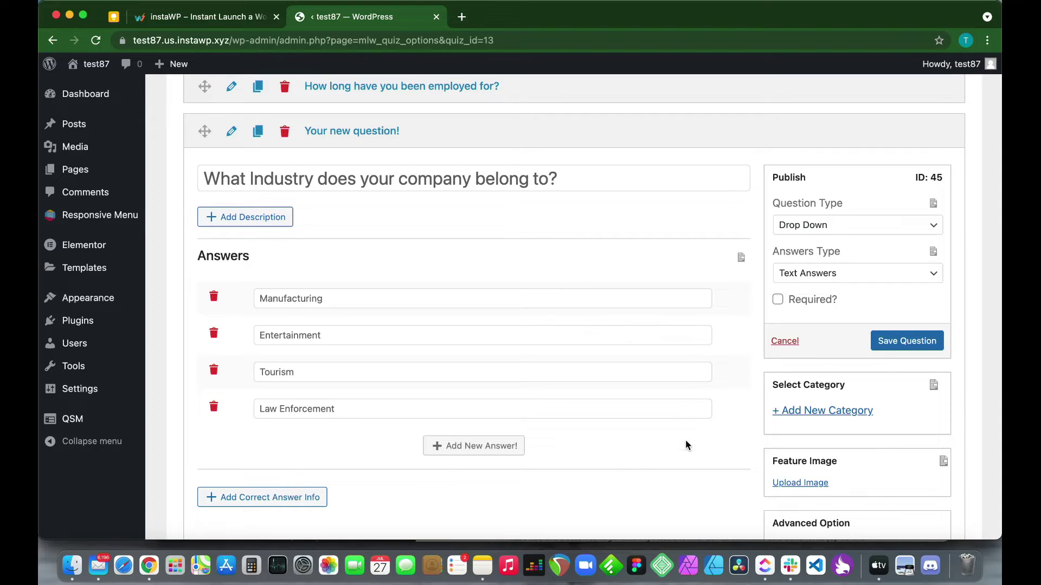
left_click(902, 347)
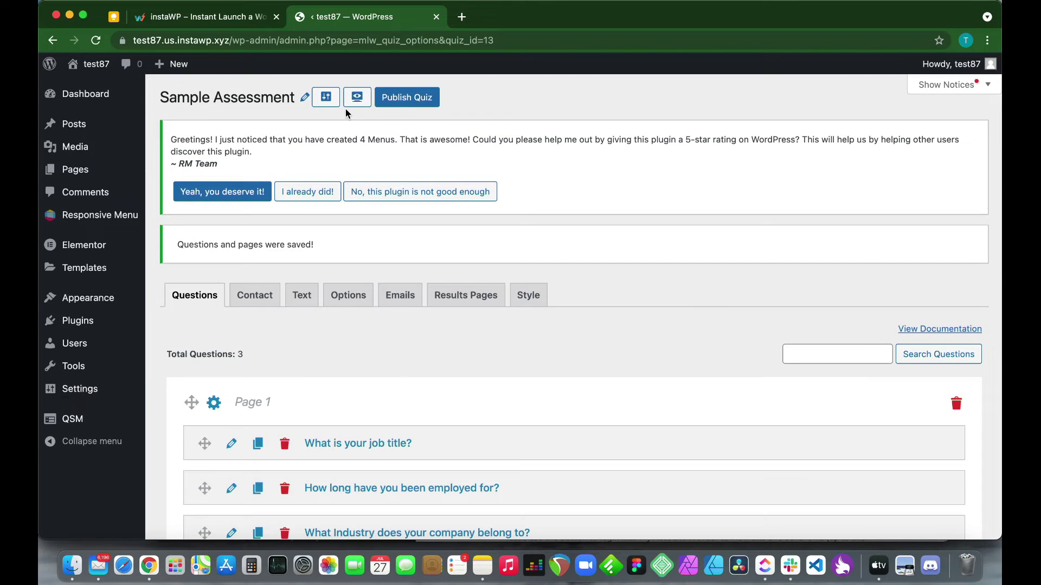
Preview the Sample Assessment on the site and examine its three questions, including the choices offered for the company's industry
left_click(357, 97)
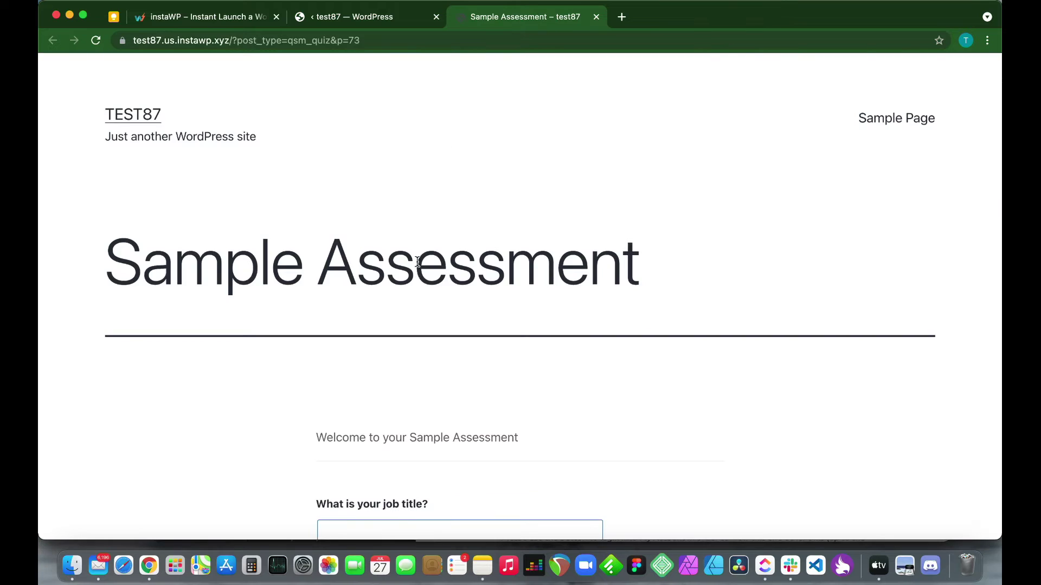
scroll(418, 266, "down", 5)
scroll(378, 370, "down", 2)
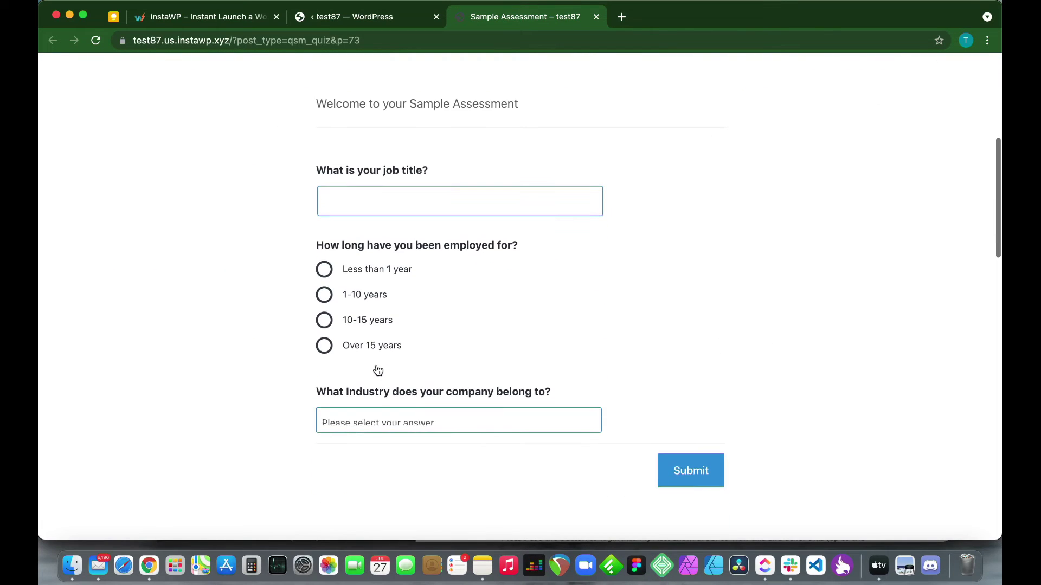
left_click(431, 422)
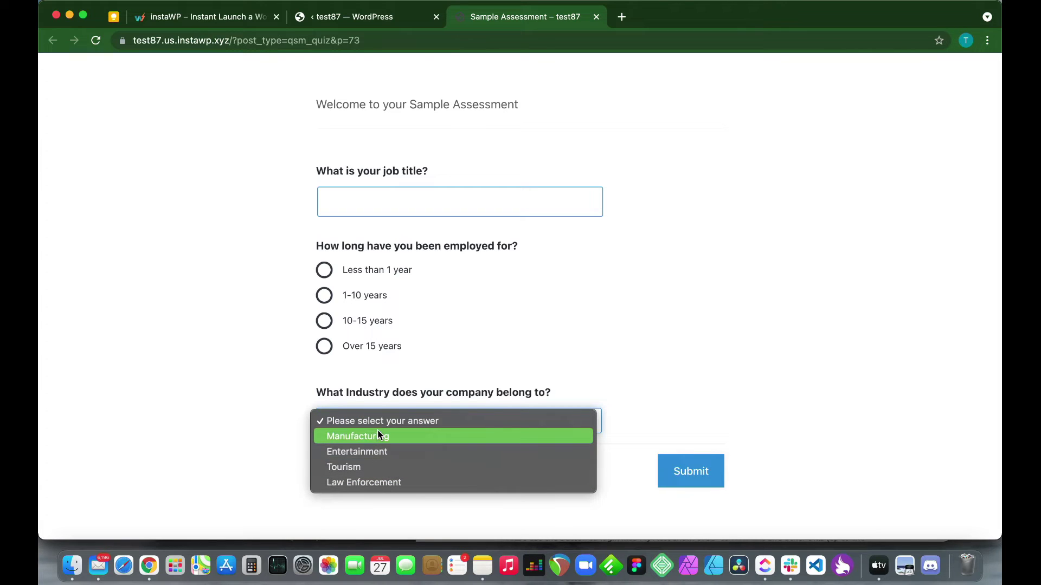
left_click(349, 27)
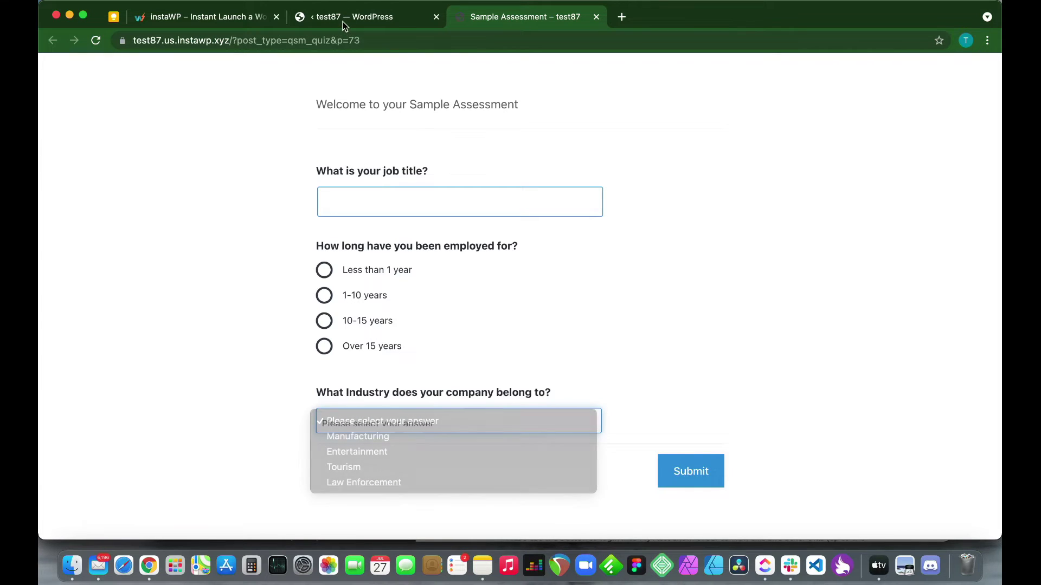
Return to the quiz editor in WordPress and open the Sample Assessment's contact field settings
left_click(350, 28)
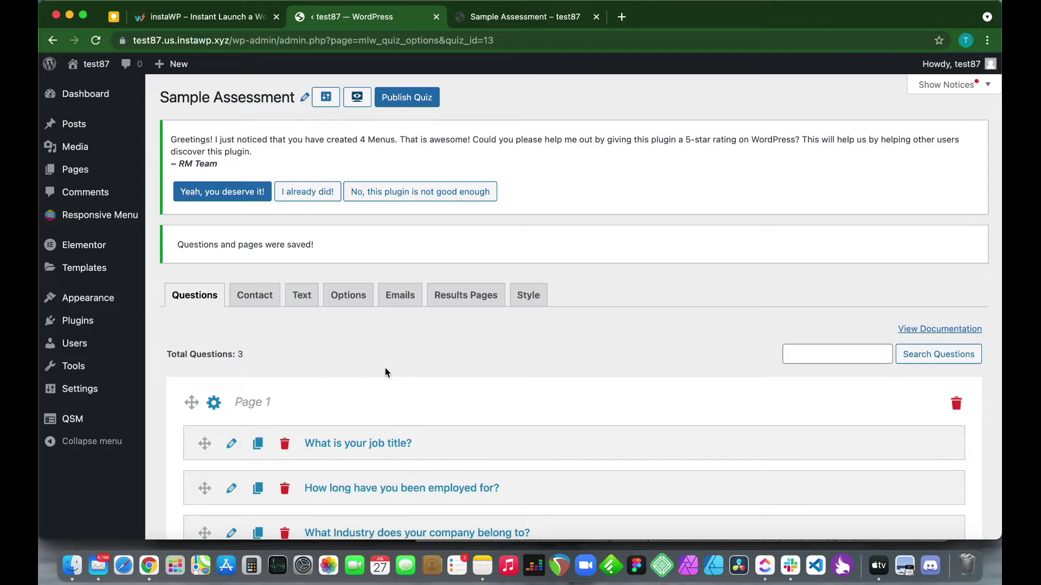
scroll(385, 368, "down", 3)
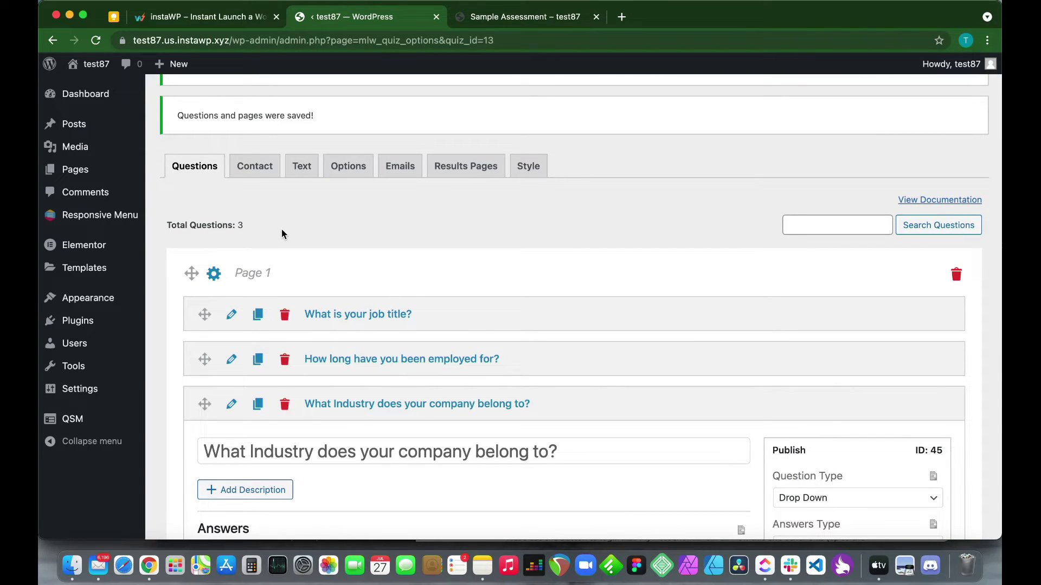
left_click(256, 168)
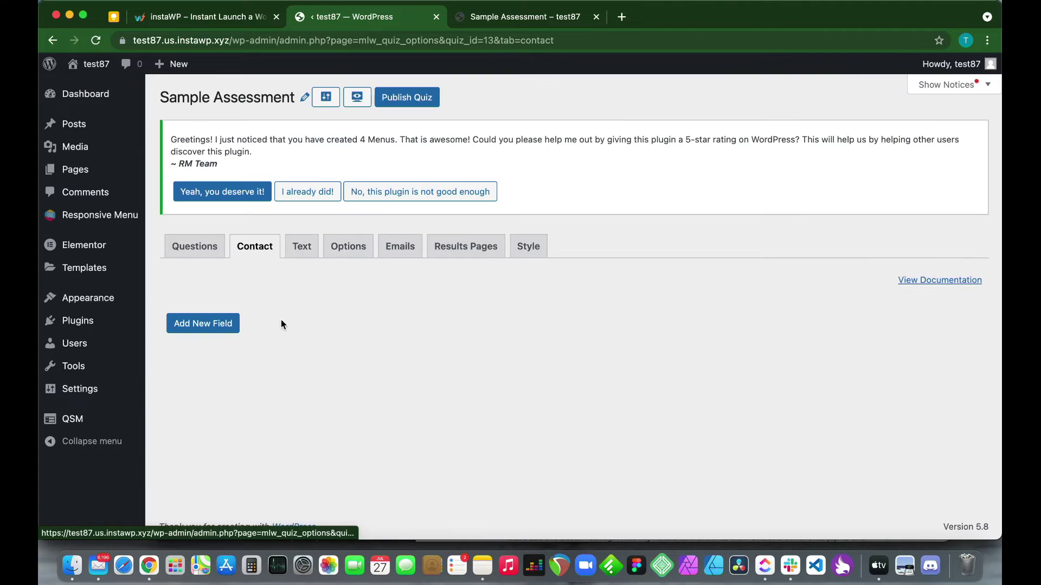
Add a required contact field of type Small Open Answer, labelled "Name" and used for Name
left_click(212, 327)
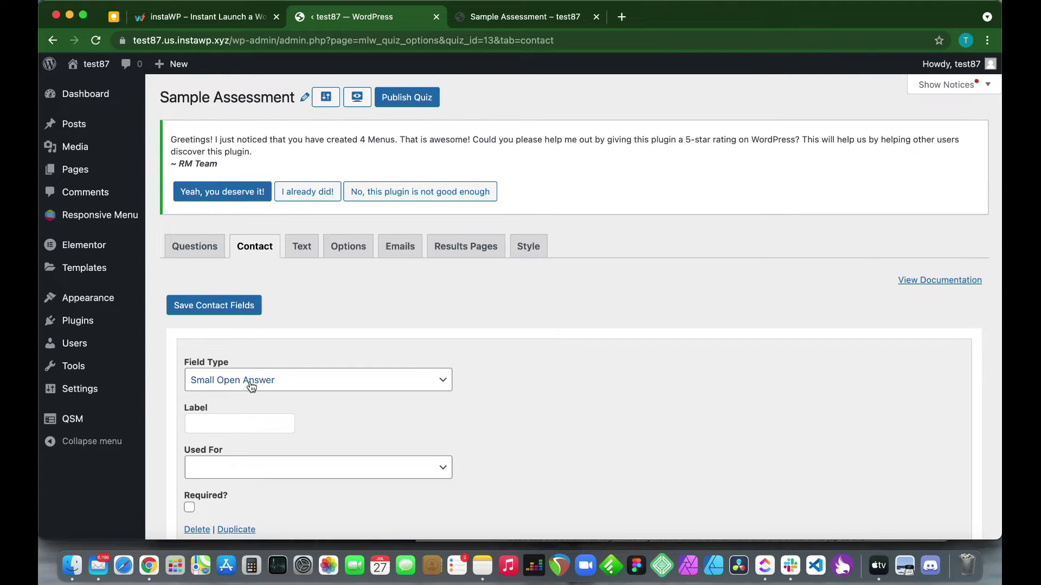
scroll(250, 386, "down", 2)
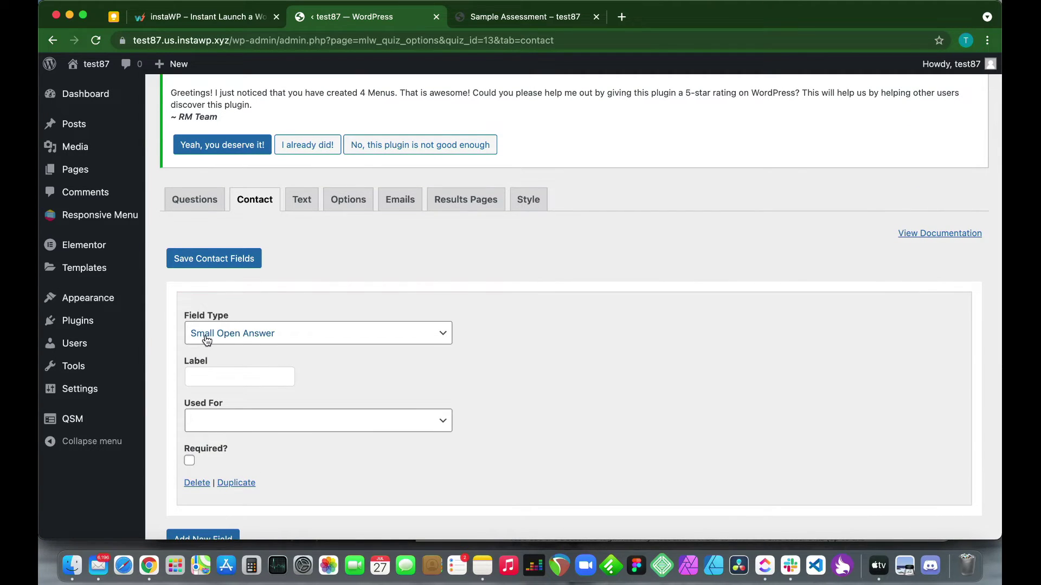
left_click(239, 379)
type("Name")
scroll(333, 388, "down", 2)
left_click(295, 378)
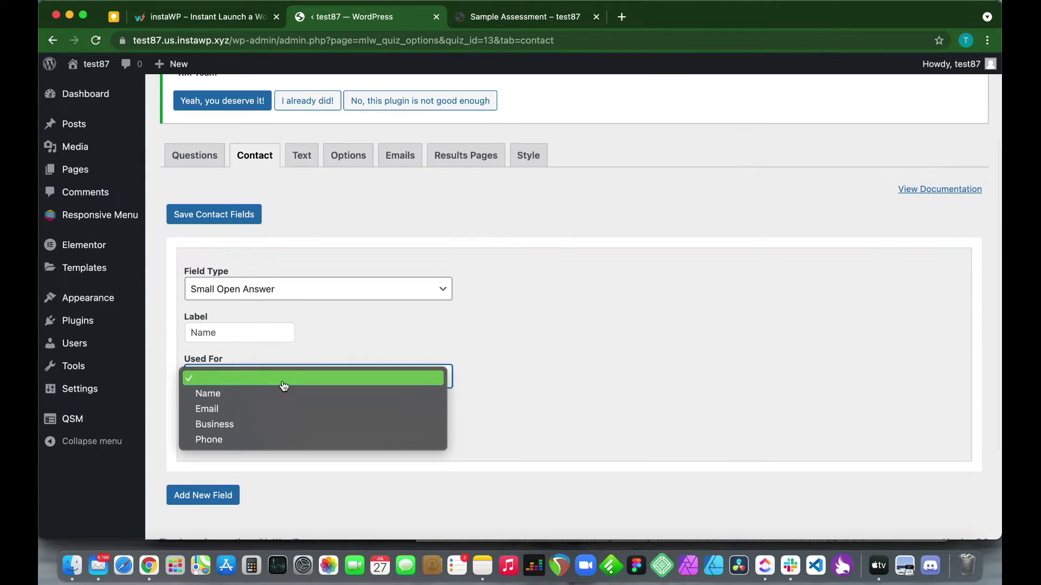
left_click(214, 394)
scroll(229, 409, "down", 1)
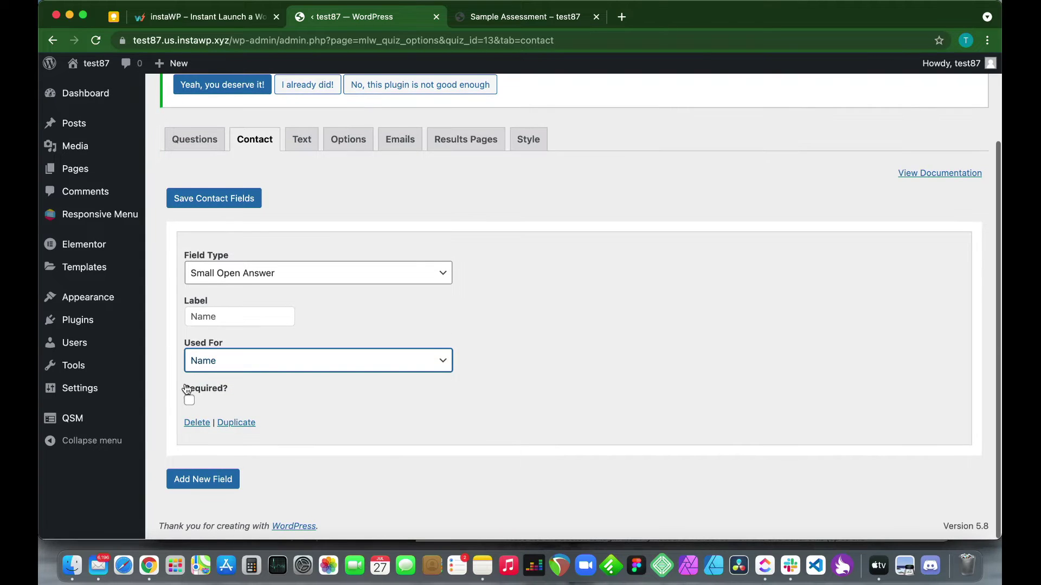
left_click(189, 401)
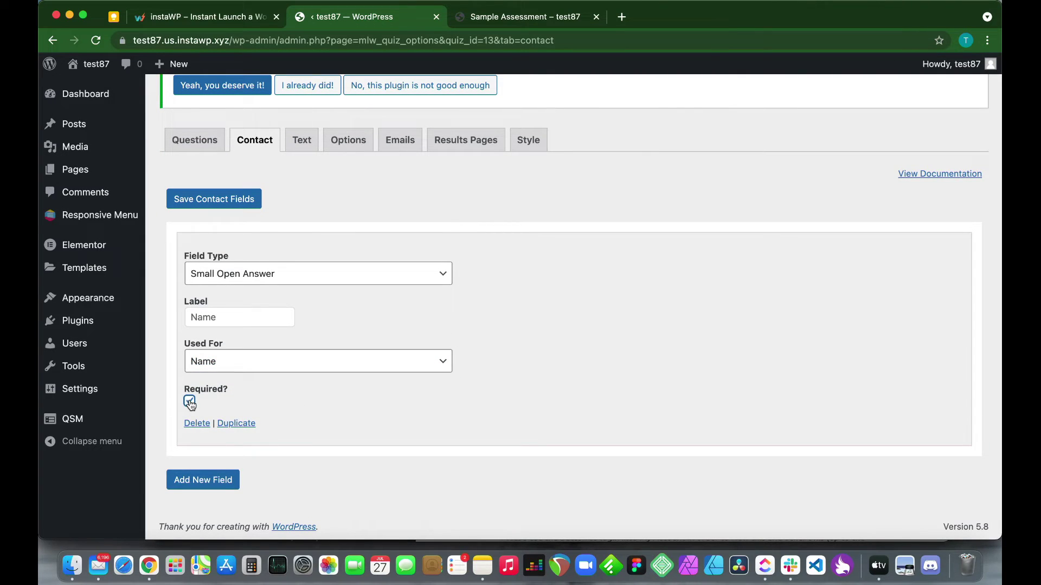
Add a second required contact field of type Email, labelled "Email" and used for Email
left_click(220, 485)
scroll(327, 453, "down", 5)
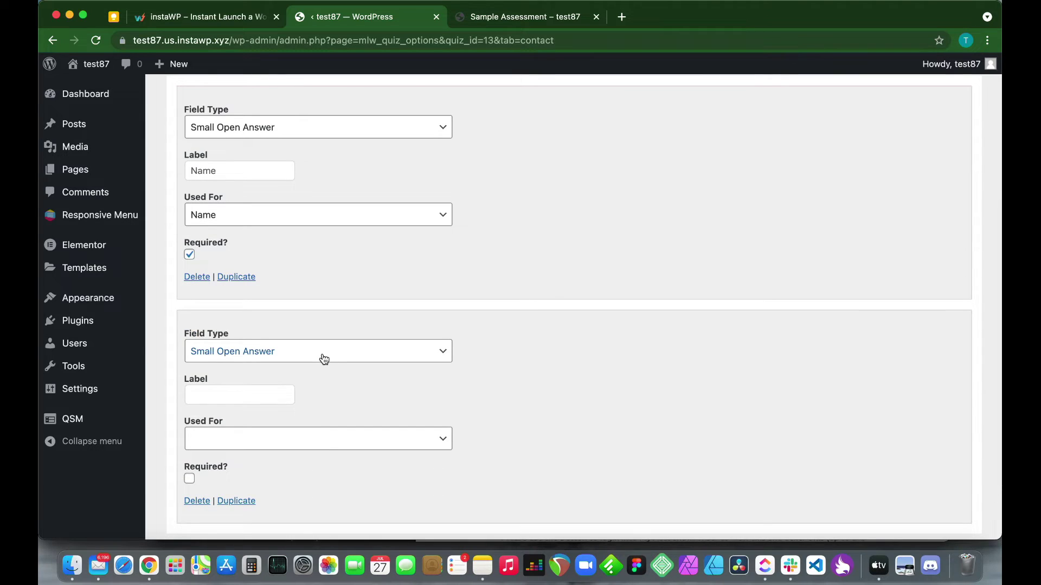
left_click(324, 359)
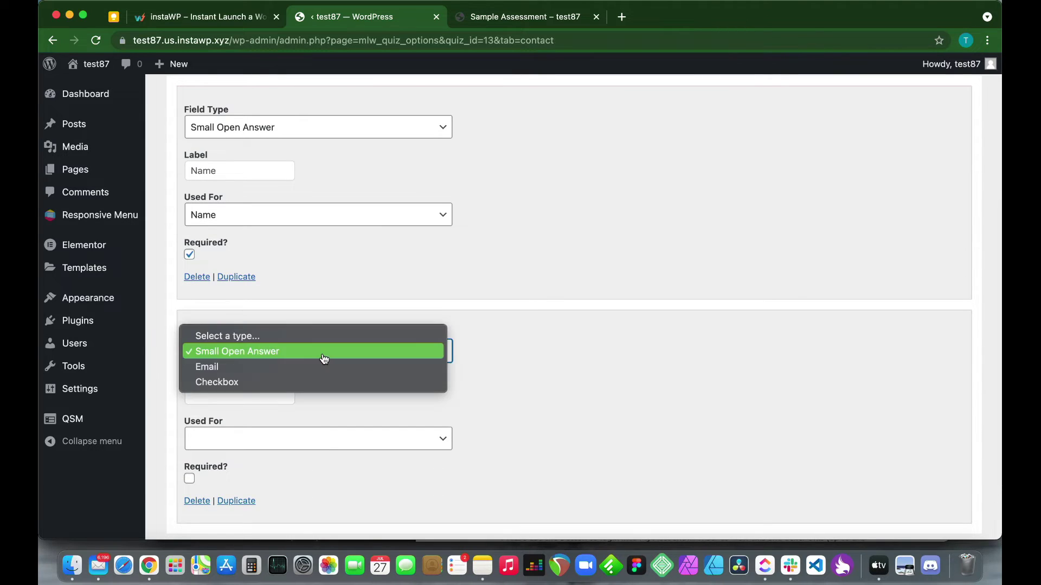
left_click(254, 367)
left_click(238, 392)
type("Email")
left_click(256, 438)
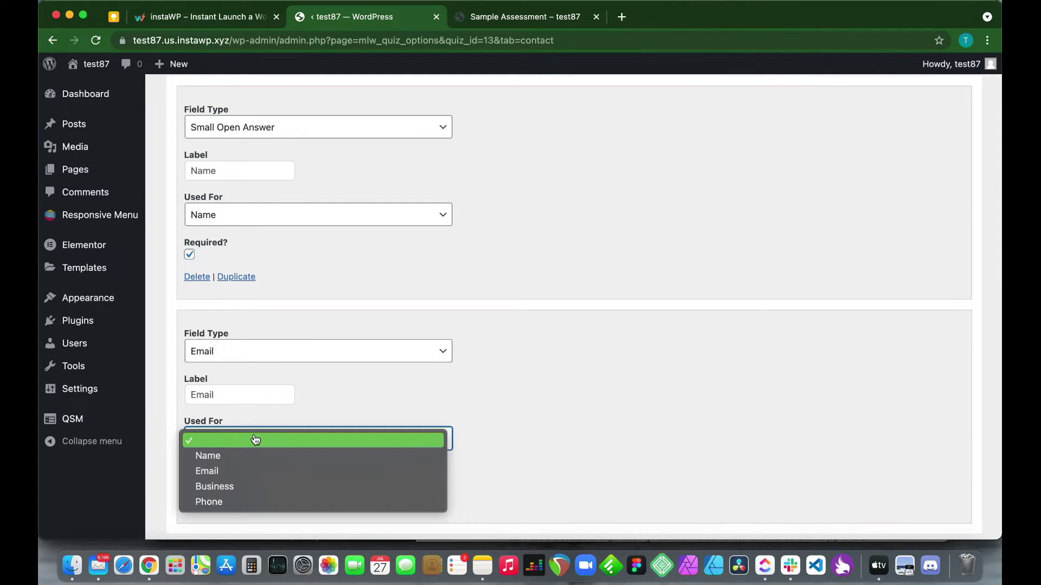
left_click(211, 471)
scroll(470, 479, "down", 3)
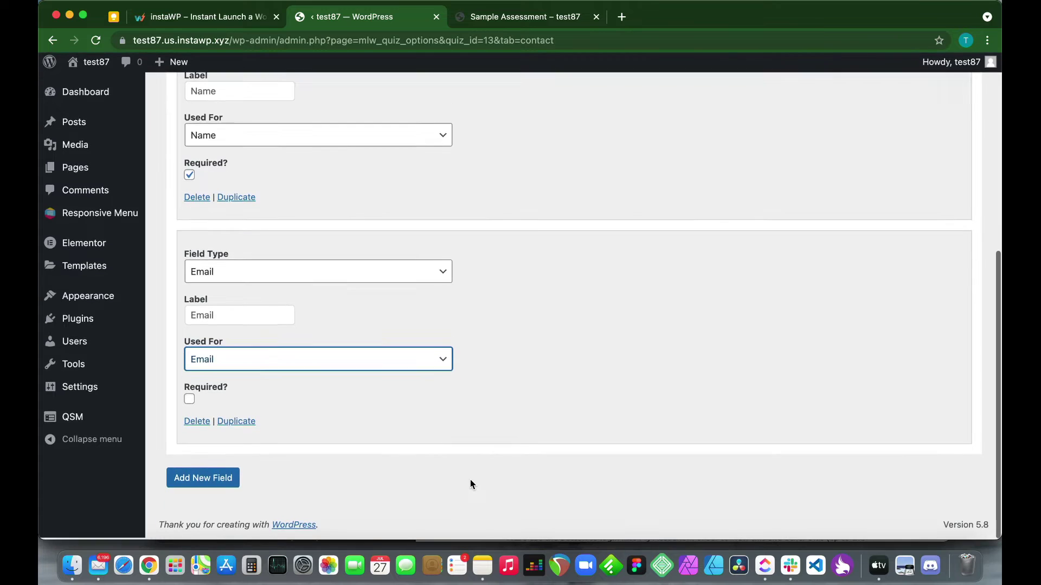
left_click(189, 402)
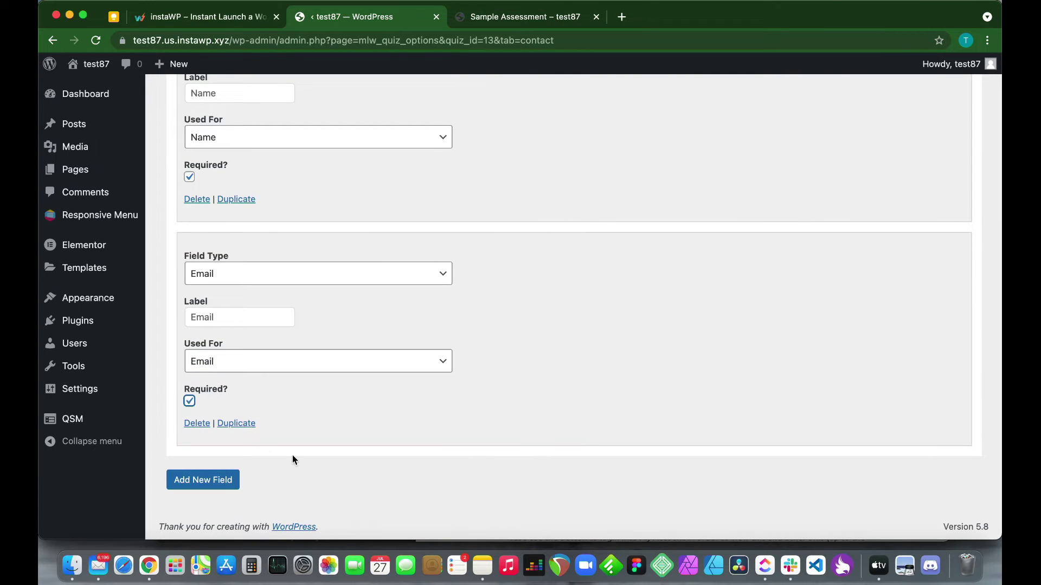
Save the contact fields and open the Sample Assessment's text message settings
scroll(385, 421, "up", 5)
scroll(386, 422, "down", 5)
scroll(385, 421, "up", 5)
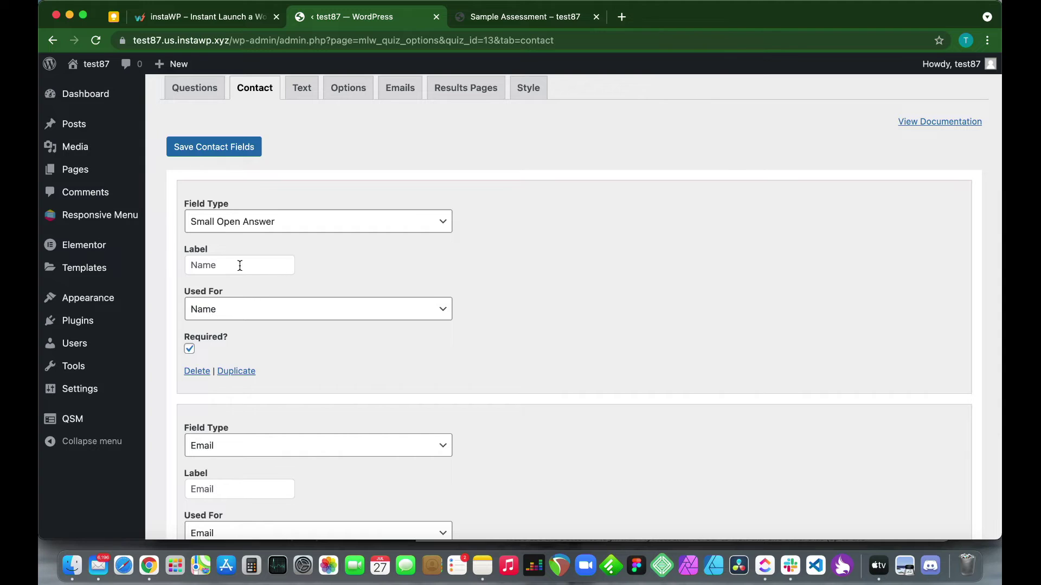
scroll(317, 400, "up", 5)
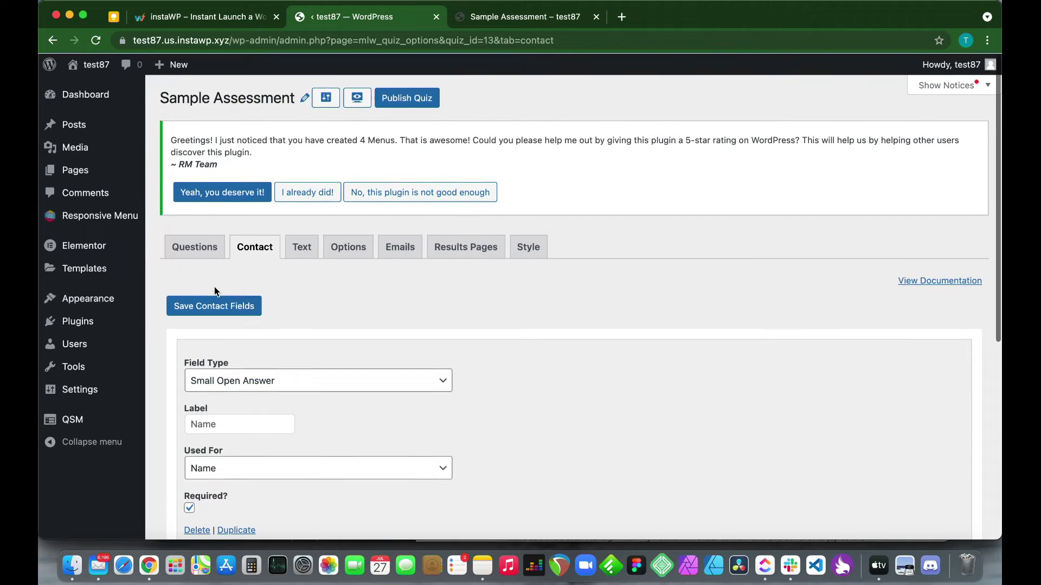
left_click(197, 304)
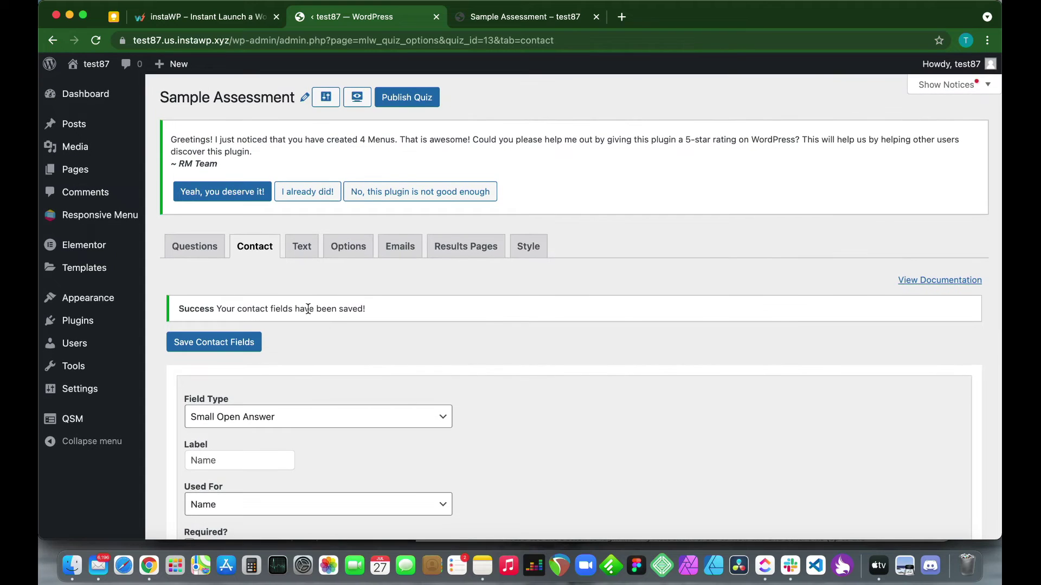
left_click(302, 252)
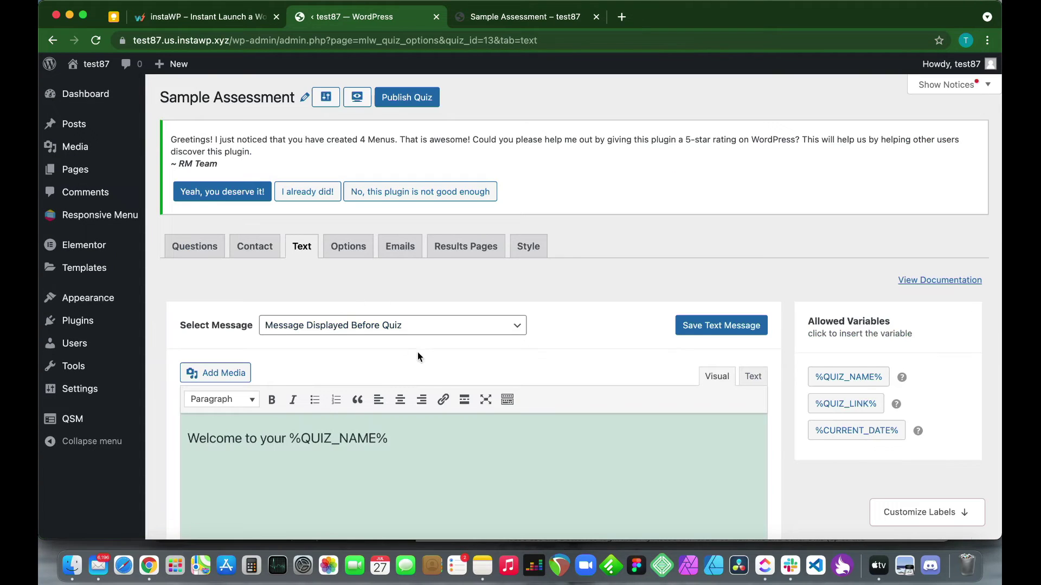
scroll(418, 353, "down", 3)
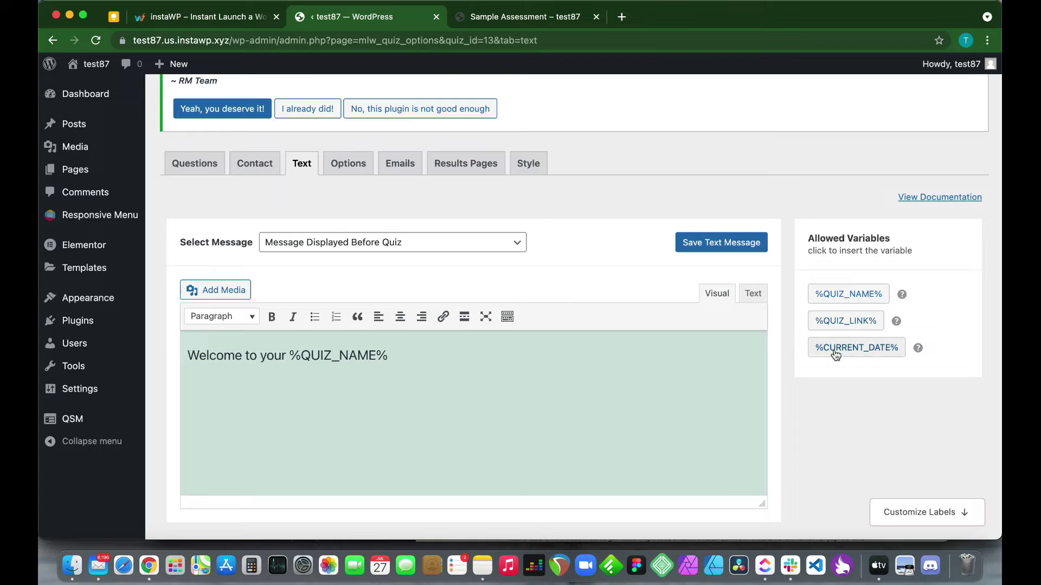
Try inserting the %CURRENT_DATE% variable into the message displayed before the quiz, and delete it again
left_click(872, 351)
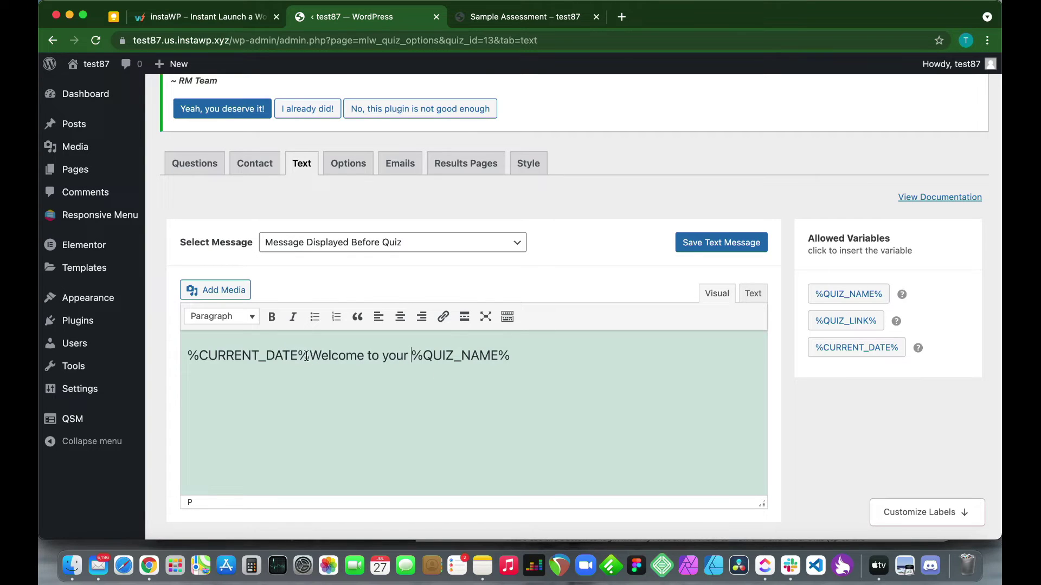
left_click_drag(312, 354, 197, 348)
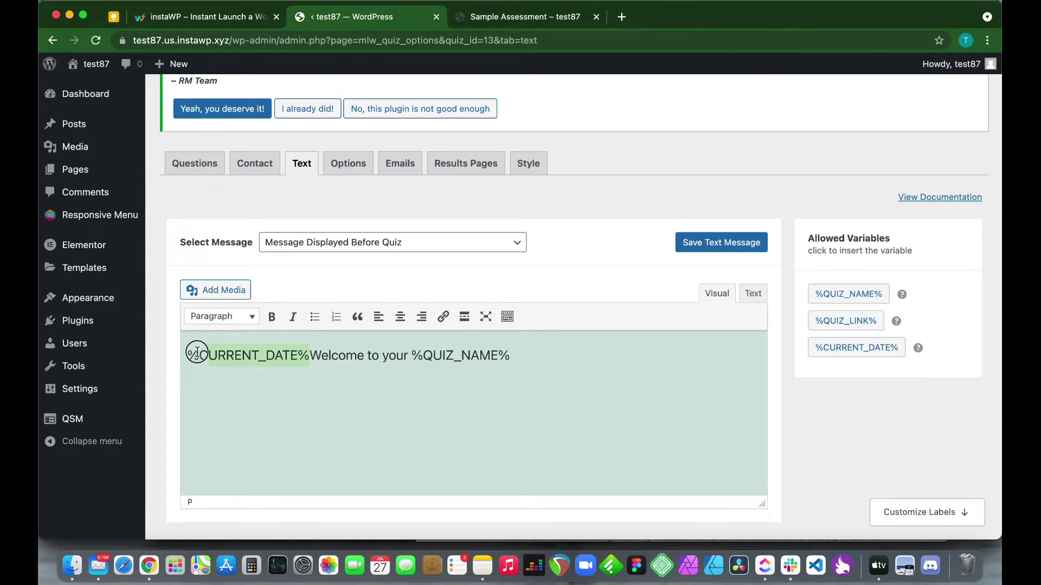
key("BackSpace")
Add the line "Please do not cheat!" below the welcome line of the message displayed before the quiz and save the message
key("super+Right")
key("Return")
type("P")
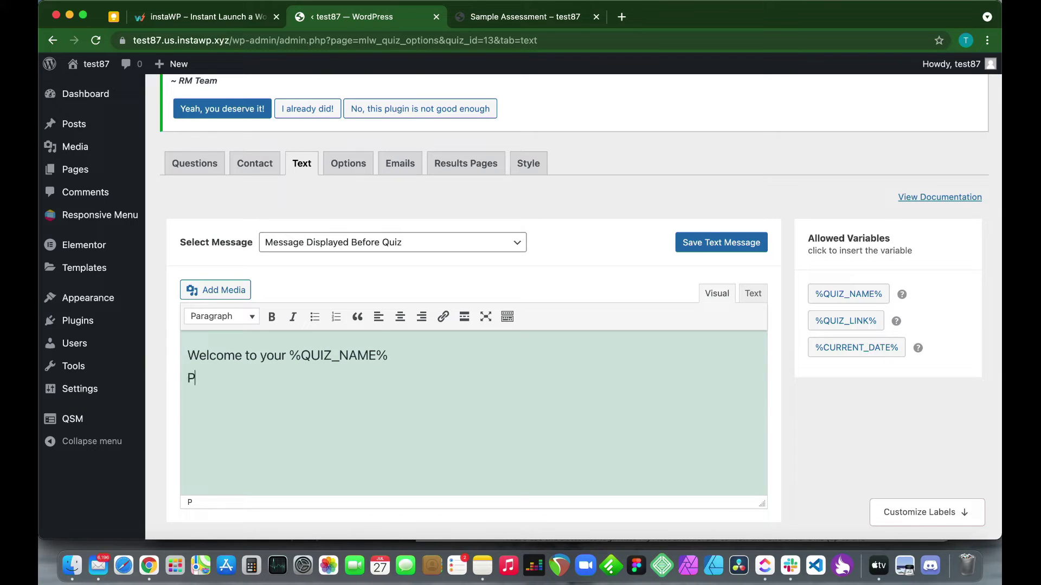
type("Lease do not cheat")
left_click(202, 376)
key("BackSpace")
type("l")
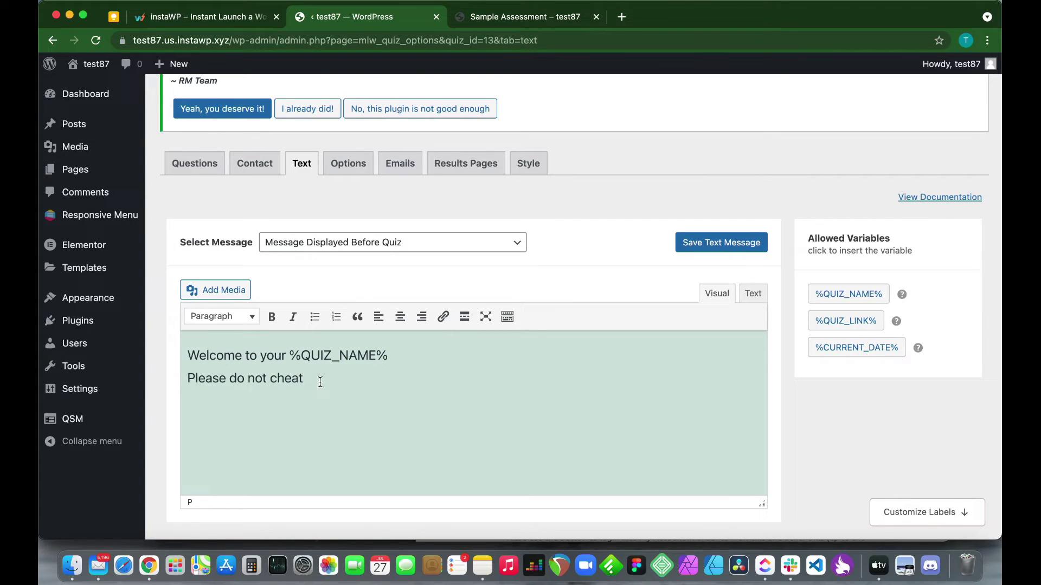
scroll(282, 415, "down", 1)
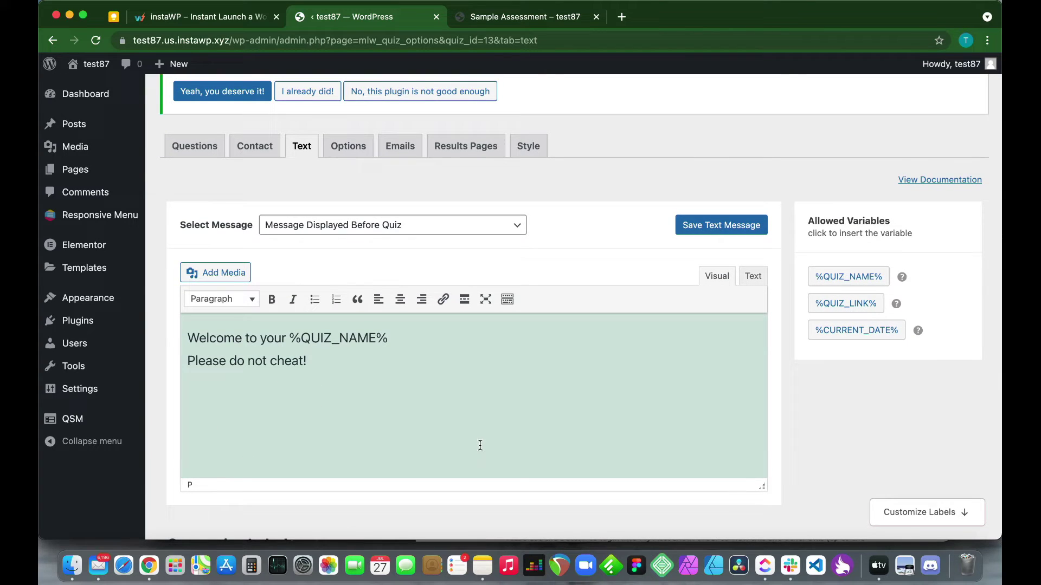
left_click(710, 226)
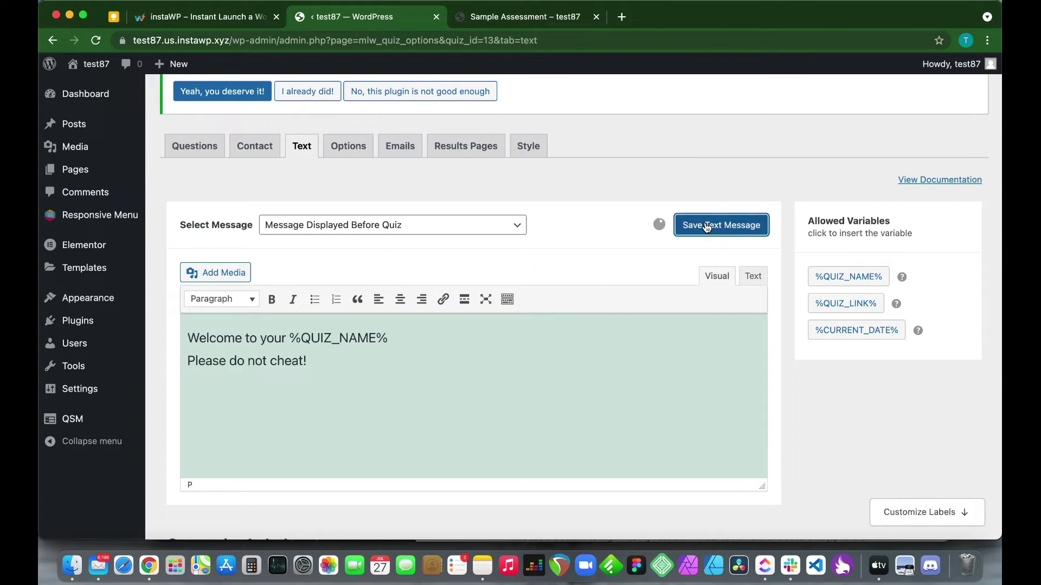
scroll(436, 374, "down", 5)
scroll(437, 376, "down", 10)
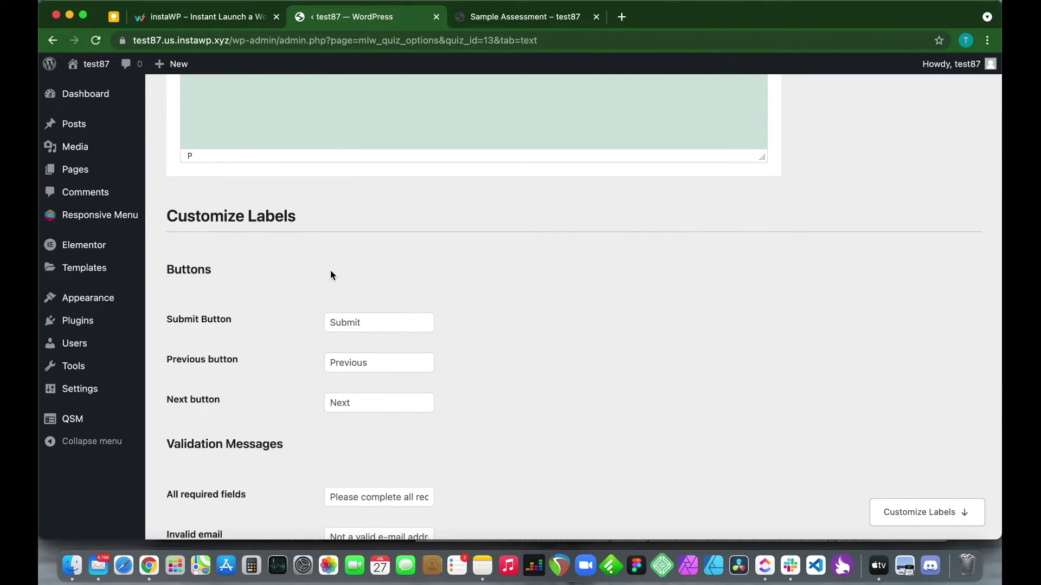
scroll(330, 276, "down", 4)
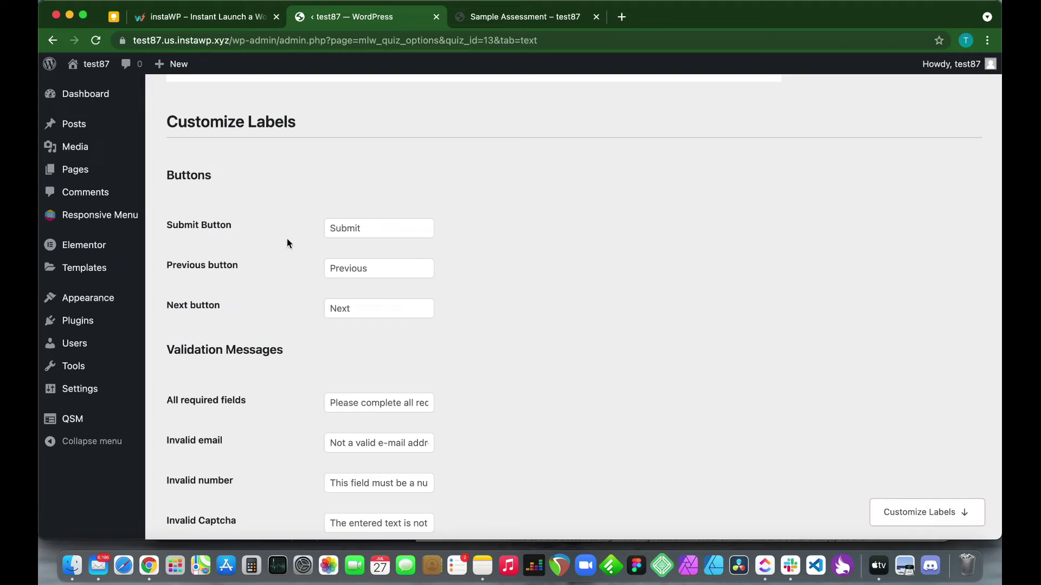
double_click(387, 230)
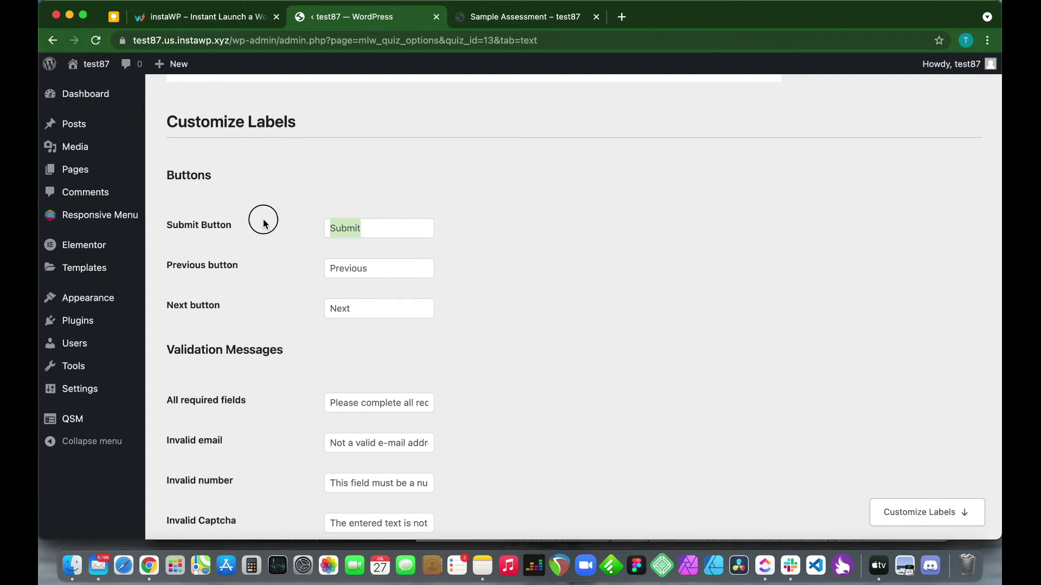
key("BackSpace")
type("Go f")
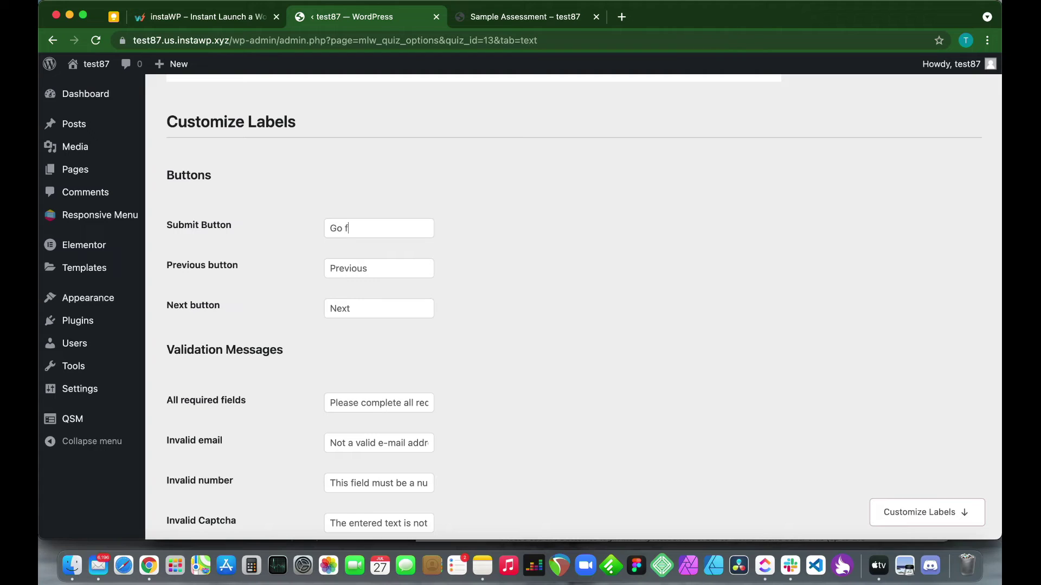
triple_click(356, 225)
key("BackSpace")
key("super+z")
Set the submit button label to "Send" and save the label changes
left_click(388, 227)
left_click_drag(410, 228, 274, 227)
key("BackSpace")
type("Se")
scroll(298, 265, "down", 3)
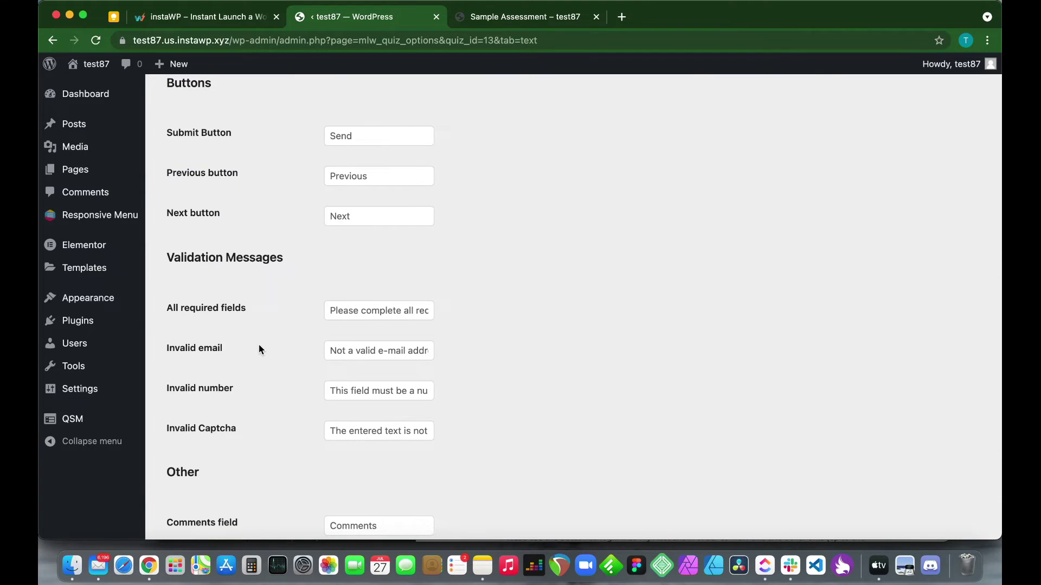
scroll(259, 344, "down", 3)
scroll(259, 344, "up", 1)
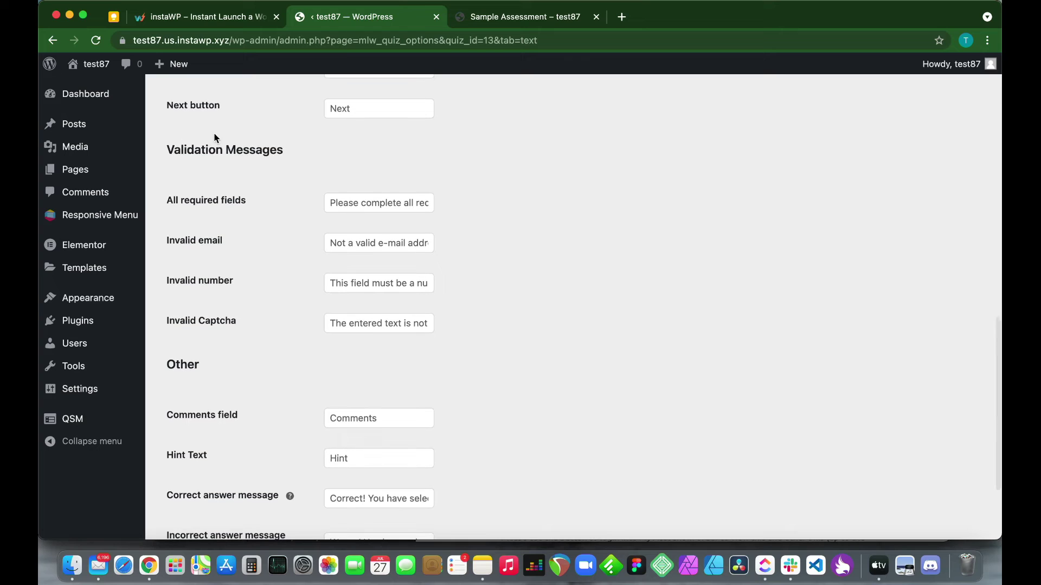
scroll(217, 391, "down", 5)
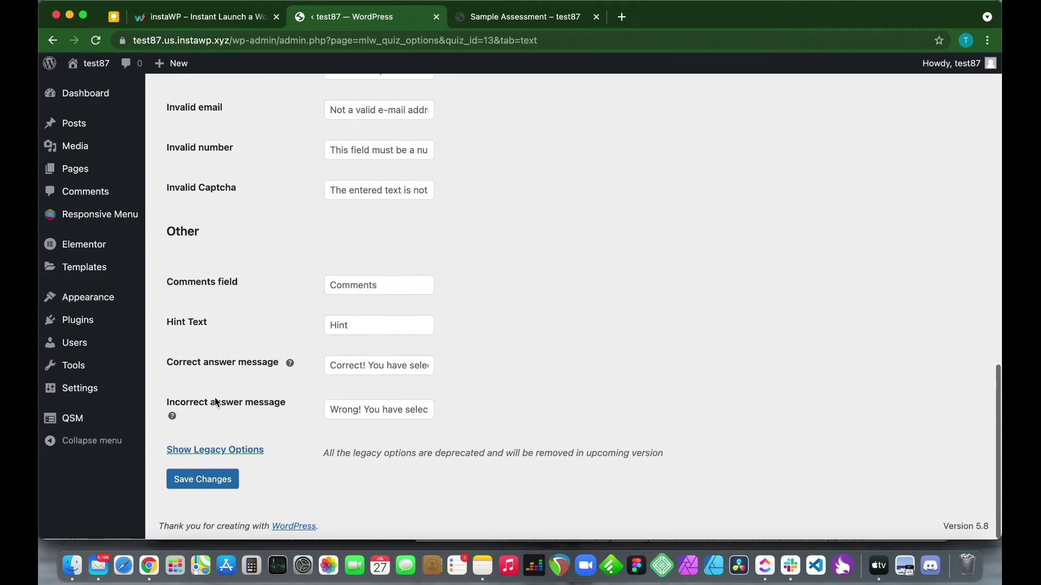
left_click(204, 483)
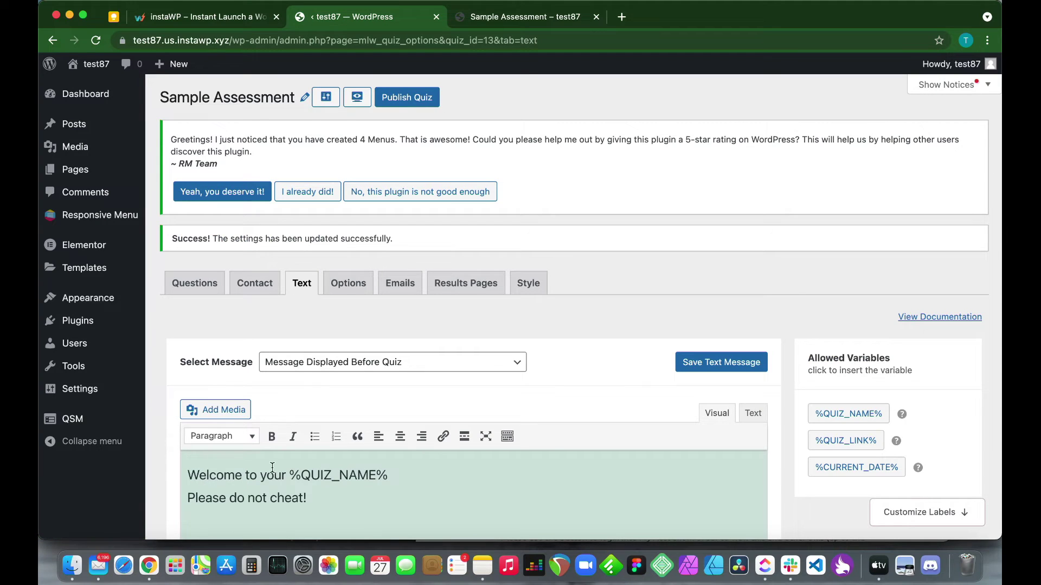
Open the Sample Assessment's options and examine the quiz type choices, limits, dates, contact form position and remaining settings
left_click(353, 285)
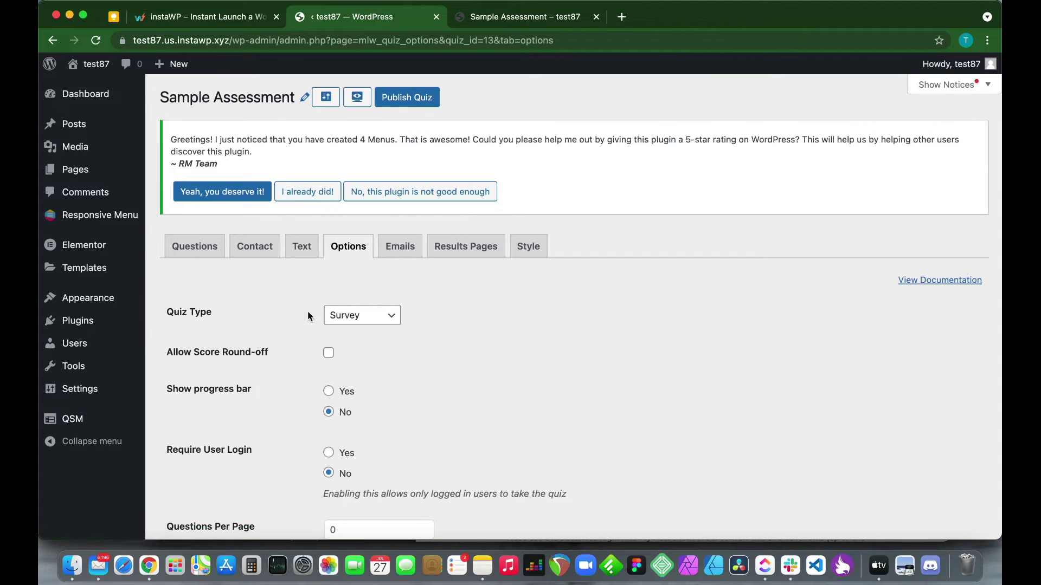
scroll(304, 314, "down", 2)
left_click(357, 243)
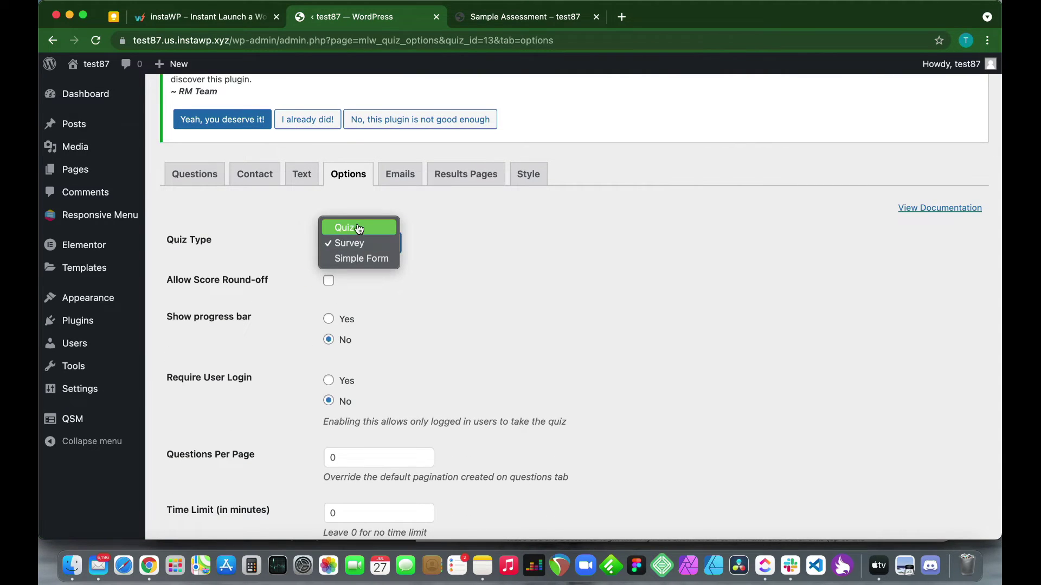
key("Escape")
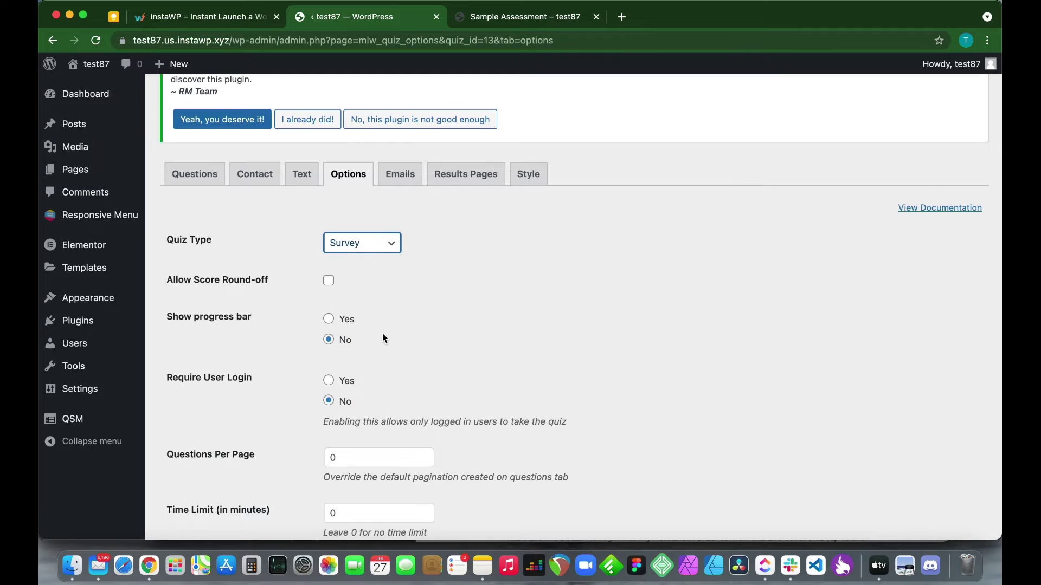
scroll(382, 333, "down", 3)
scroll(381, 293, "down", 5)
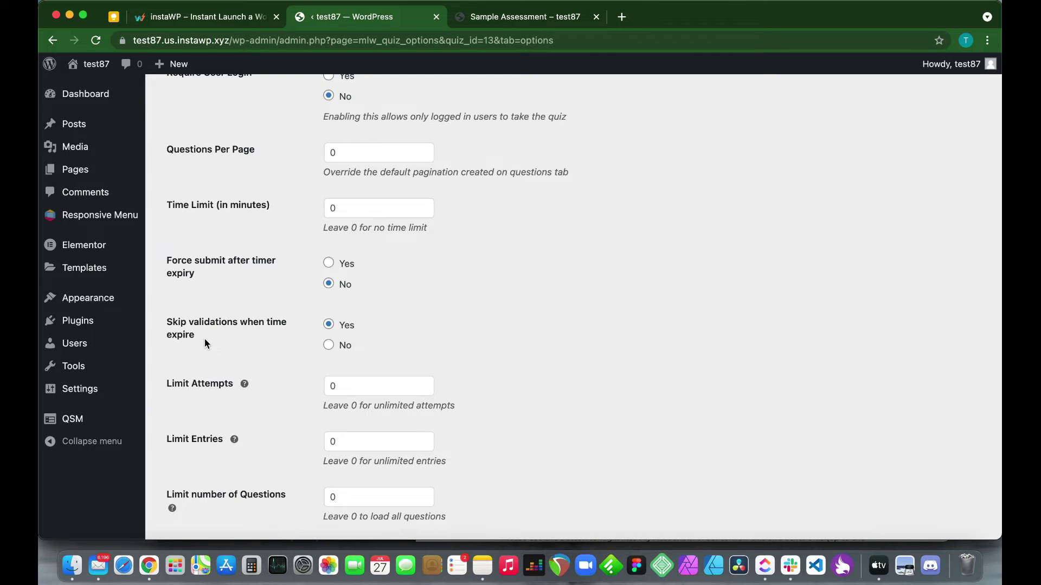
scroll(307, 355, "down", 10)
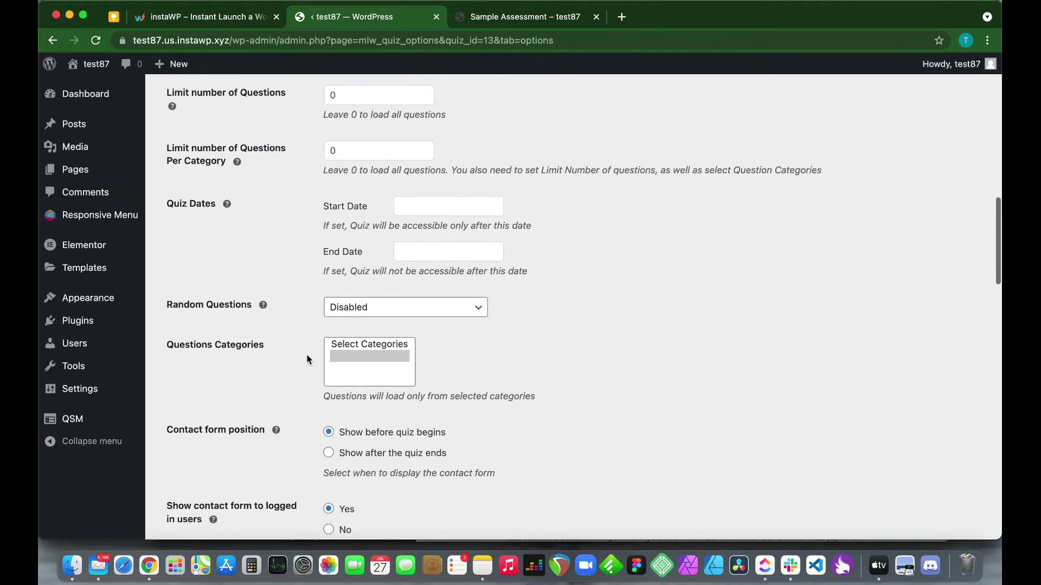
scroll(307, 355, "down", 13)
scroll(307, 359, "down", 13)
scroll(306, 358, "down", 8)
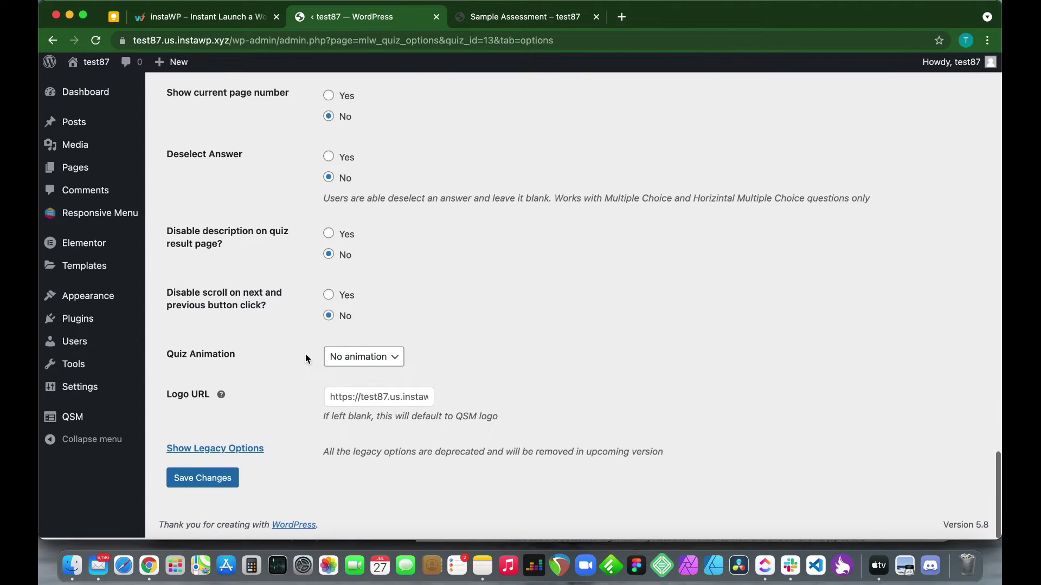
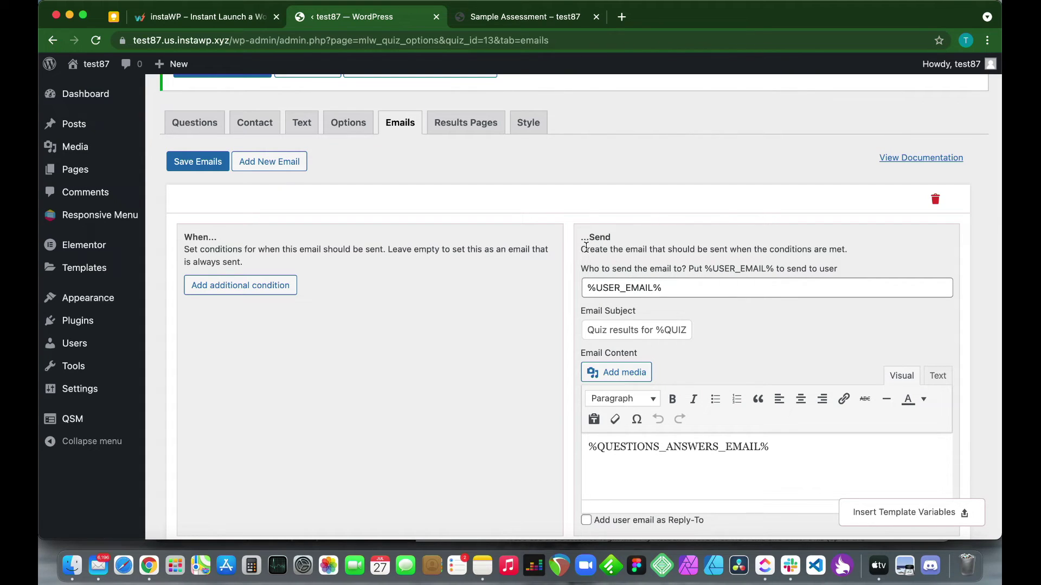
Examine the contact fields, then the results email's recipient, subject, content and available template variables
left_click(255, 123)
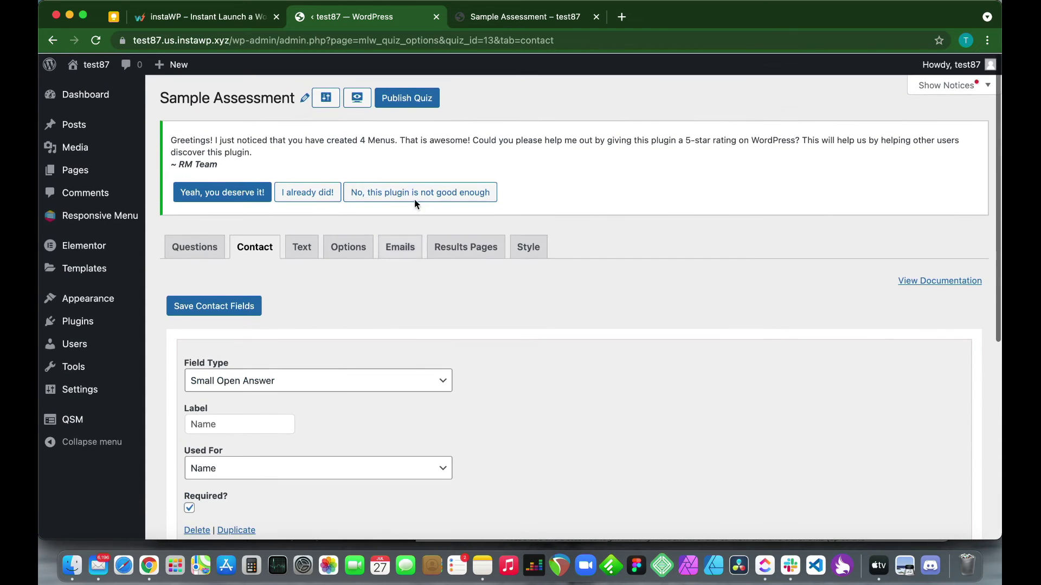
scroll(339, 355, "down", 3)
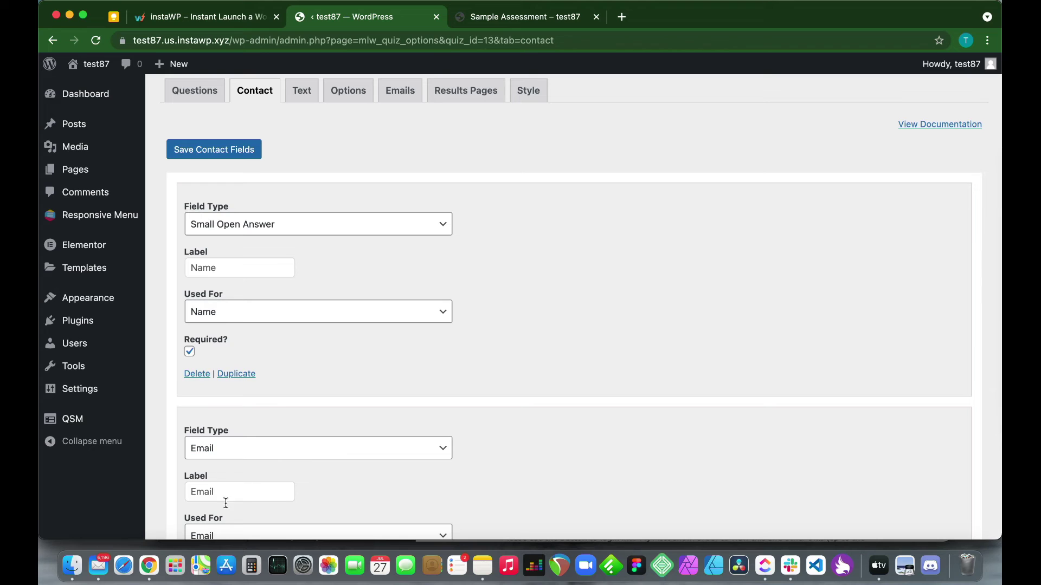
scroll(297, 434, "up", 3)
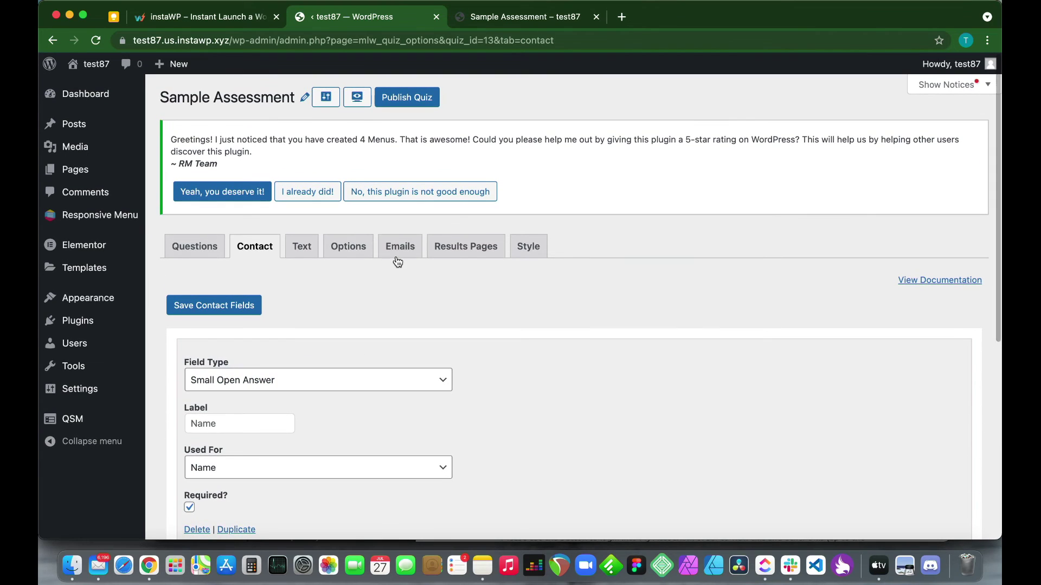
left_click(396, 257)
scroll(710, 389, "down", 3)
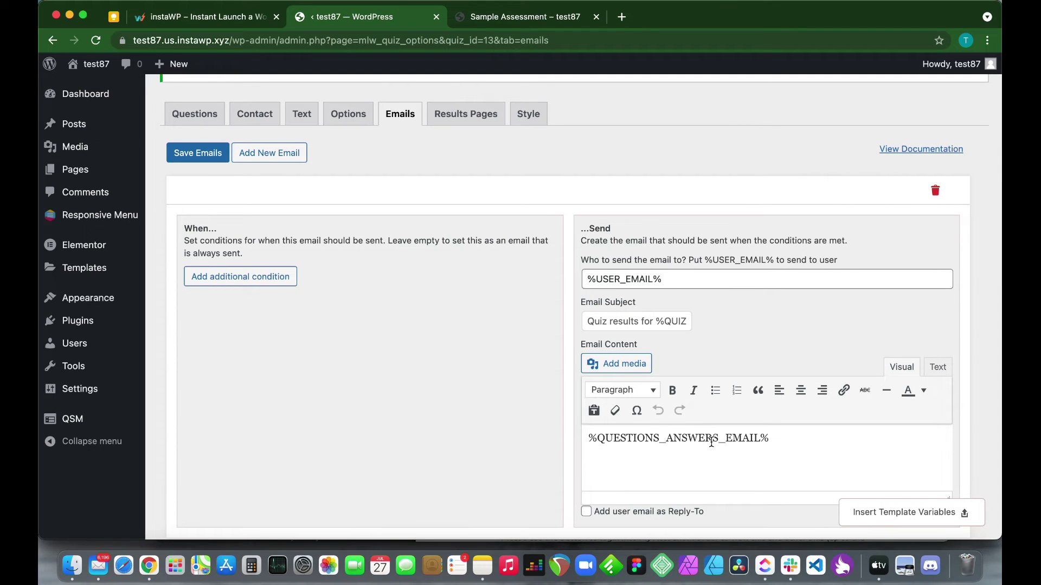
scroll(738, 439, "down", 2)
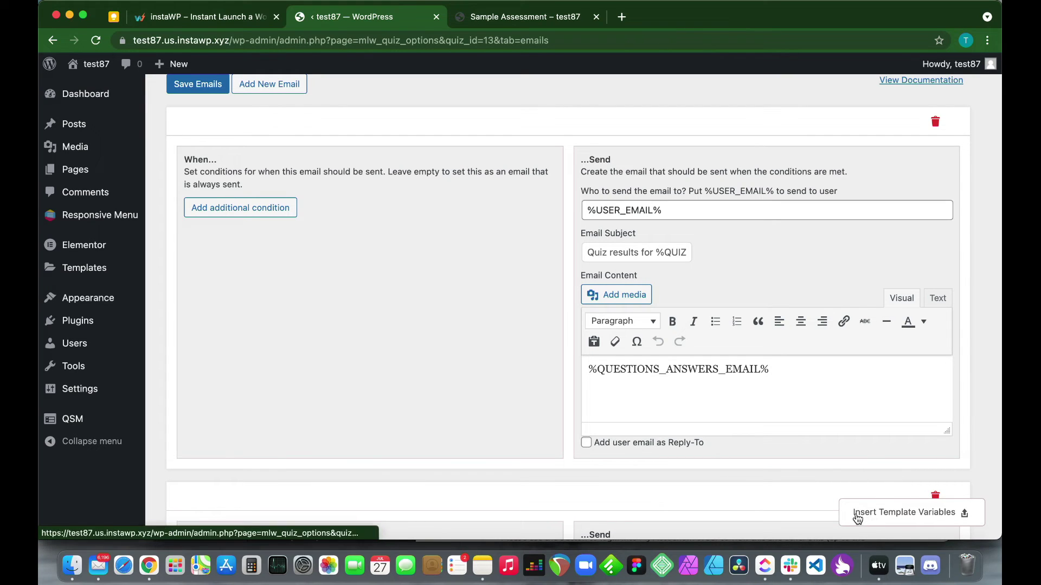
left_click(930, 521)
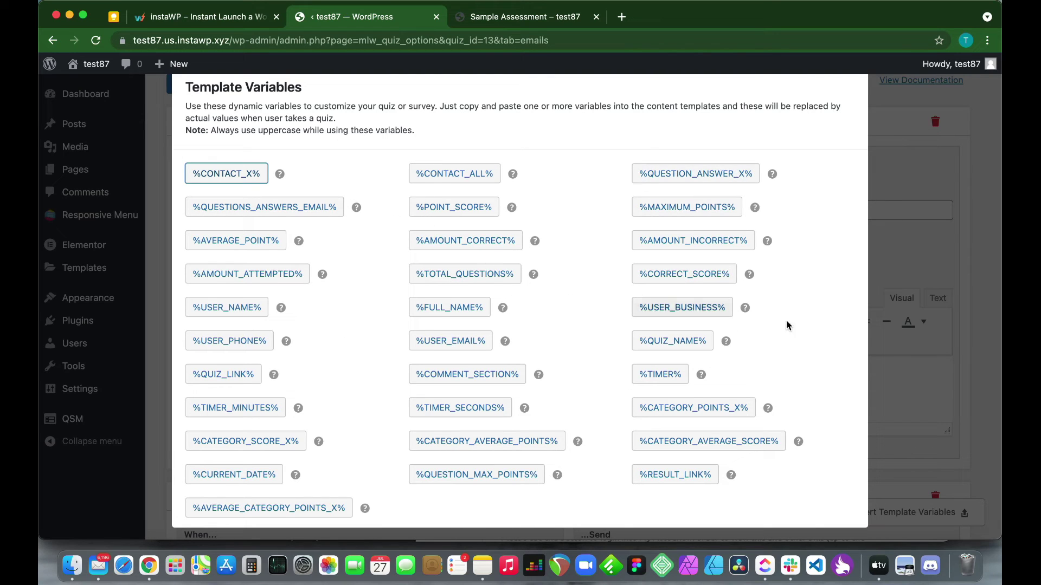
left_click(910, 379)
scroll(697, 338, "up", 3)
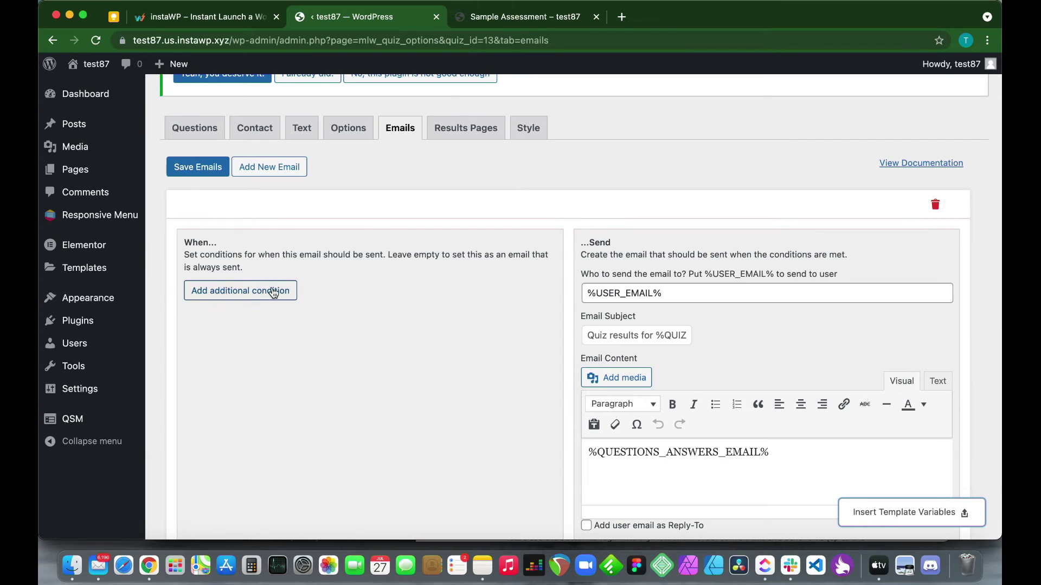
scroll(276, 296, "up", 2)
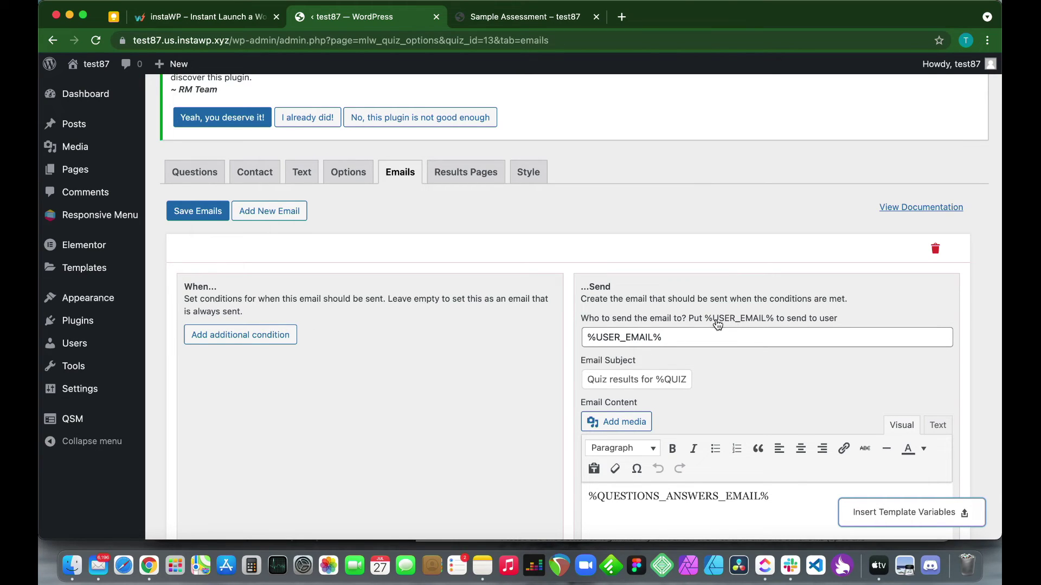
Try adding a condition to the email sent to %USER_EMAIL% and review its score criteria and comparison options
left_click(239, 335)
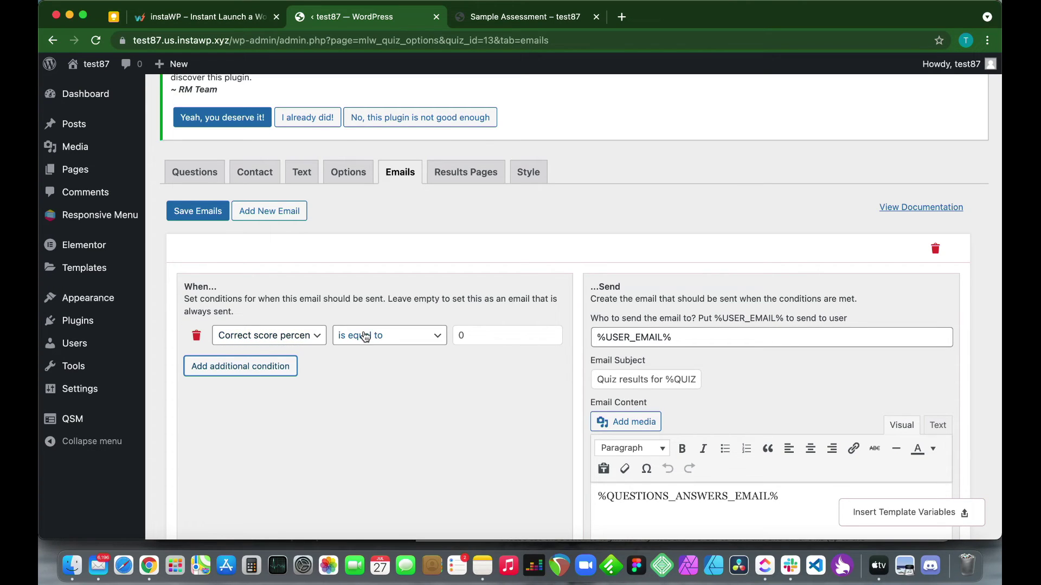
left_click(394, 345)
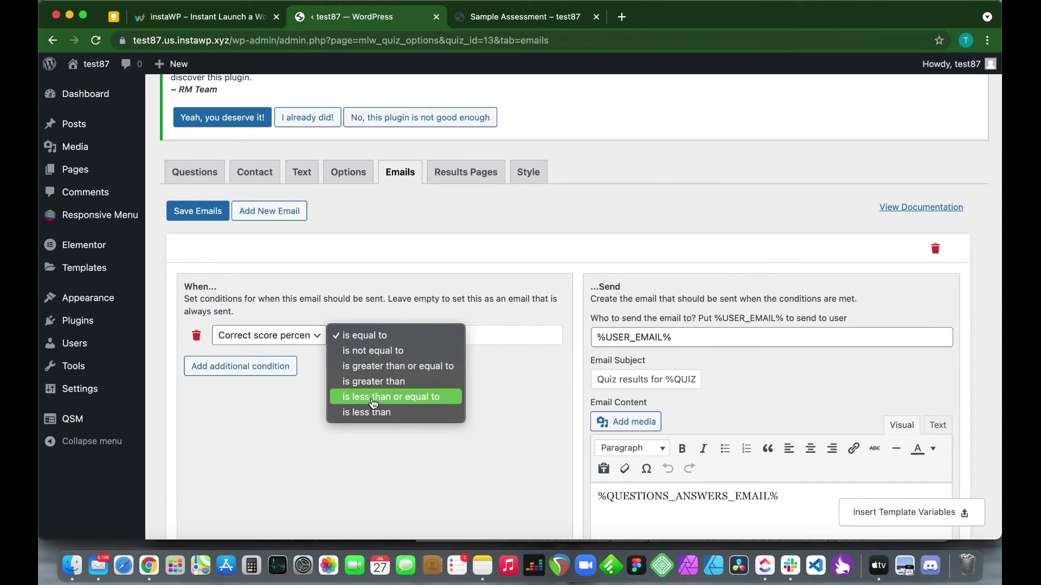
left_click(300, 327)
left_click(280, 336)
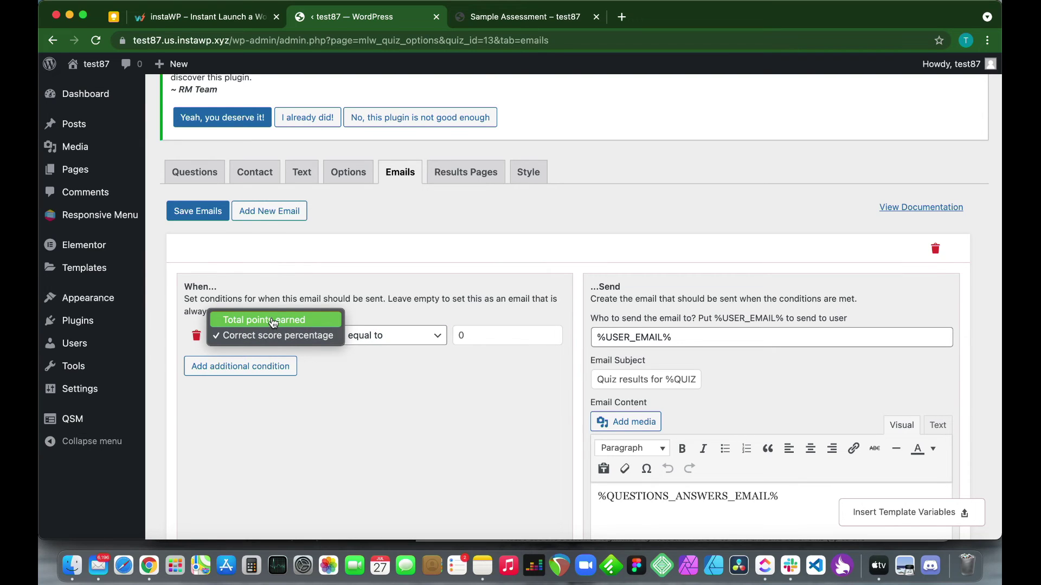
left_click(330, 376)
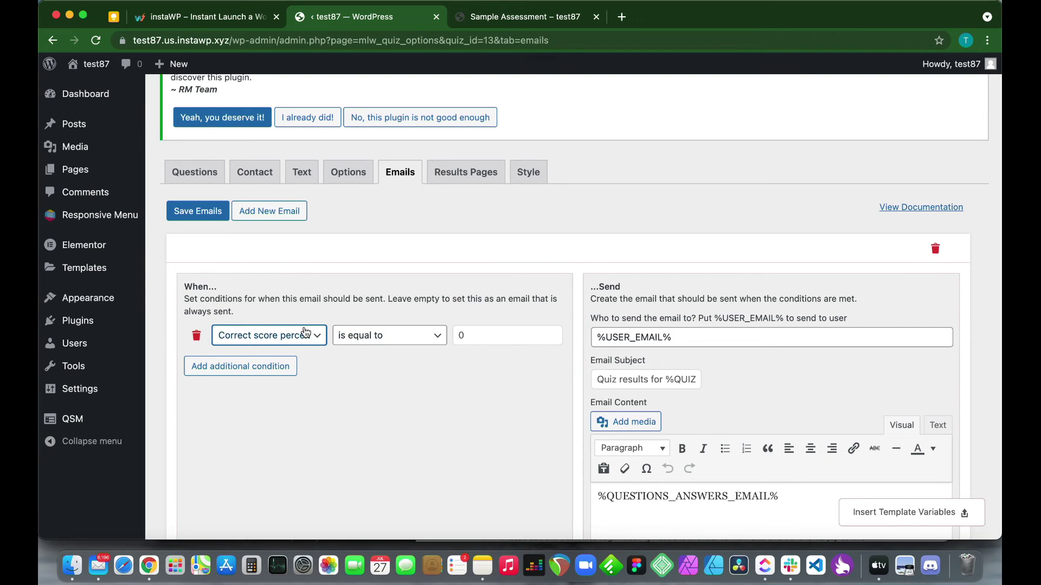
Change the results page message to "Thanks for participating in this survey." above the existing variables and save the results pages
left_click(466, 172)
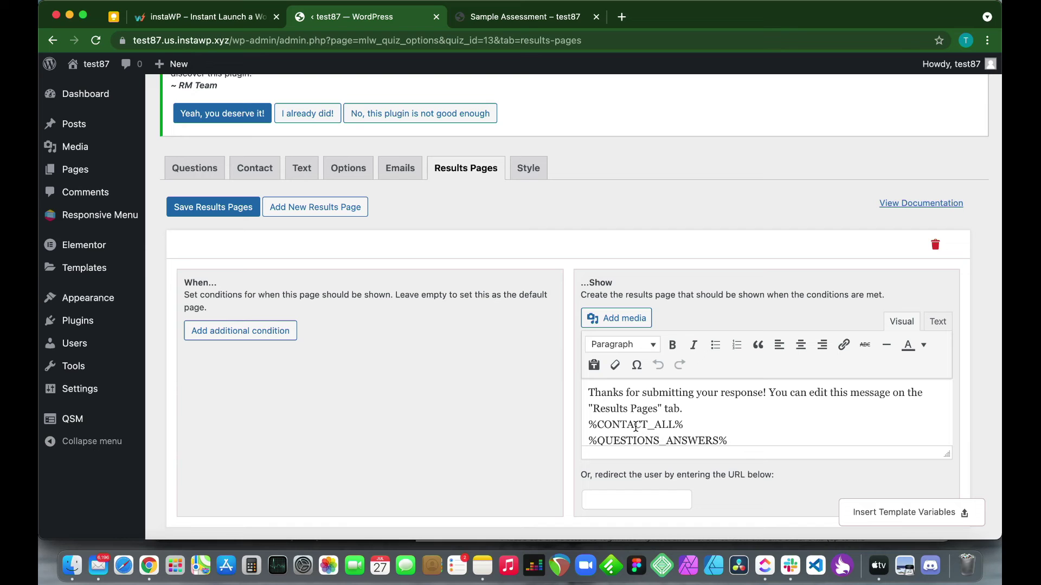
scroll(636, 424, "up", 1)
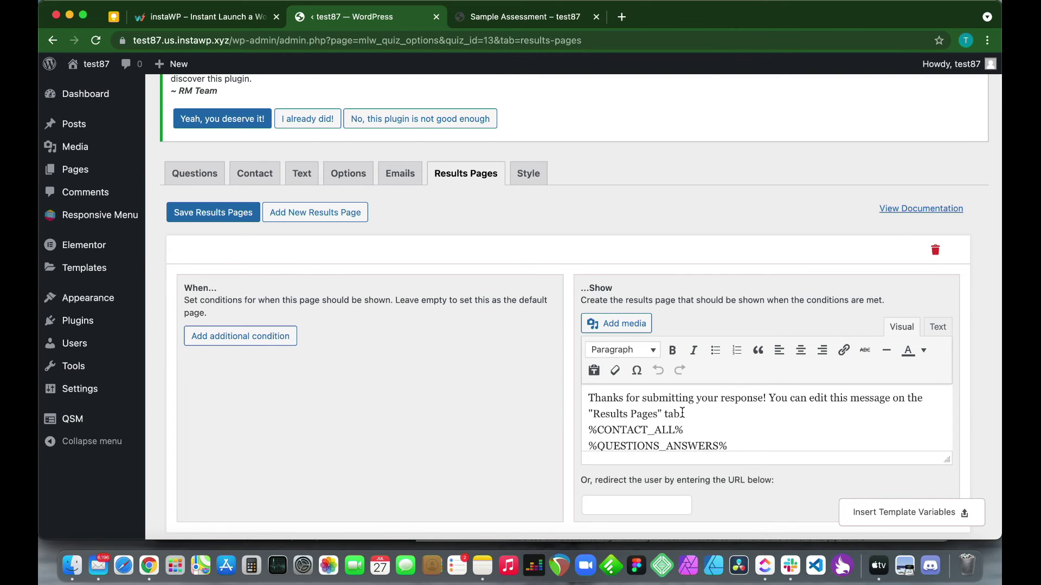
left_click_drag(680, 414, 643, 400)
key("BackSpace")
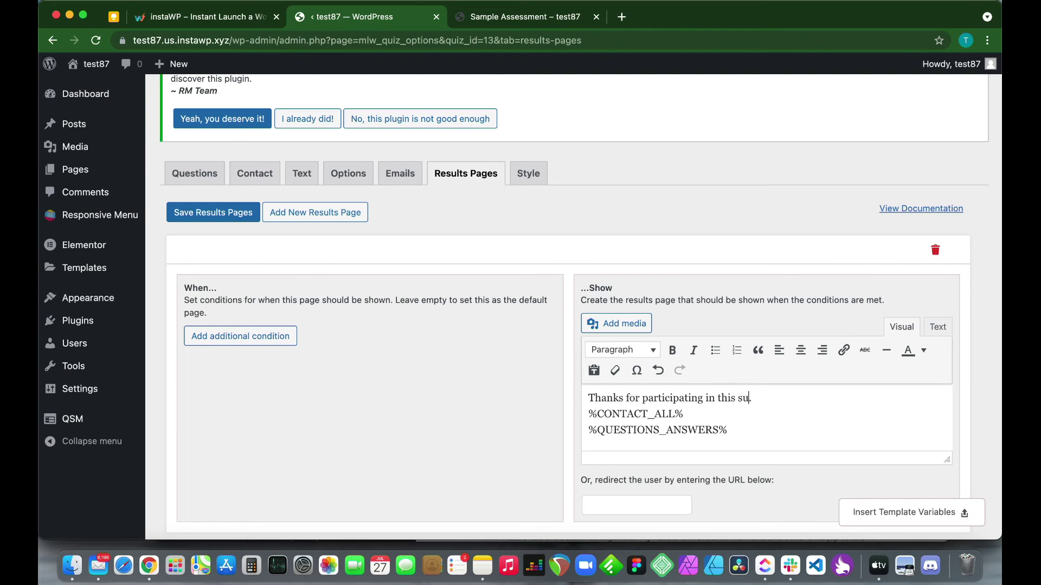
scroll(687, 407, "down", 1)
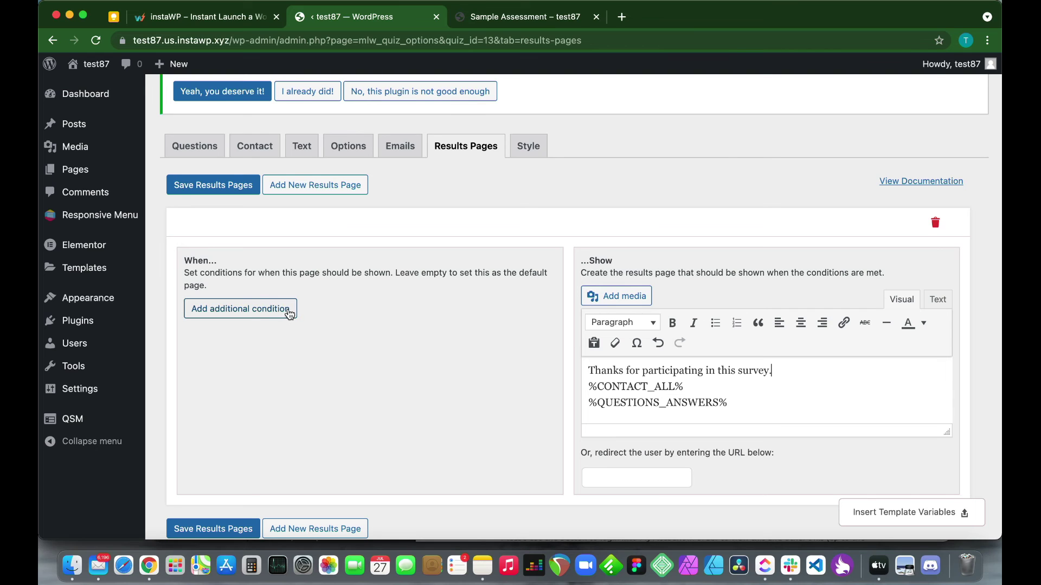
scroll(475, 317, "down", 2)
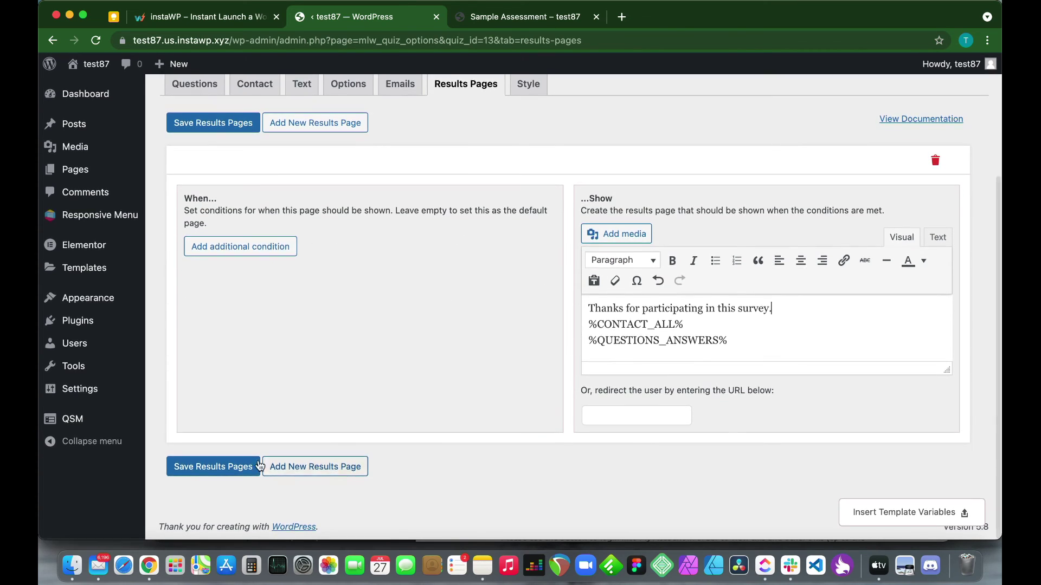
left_click(230, 471)
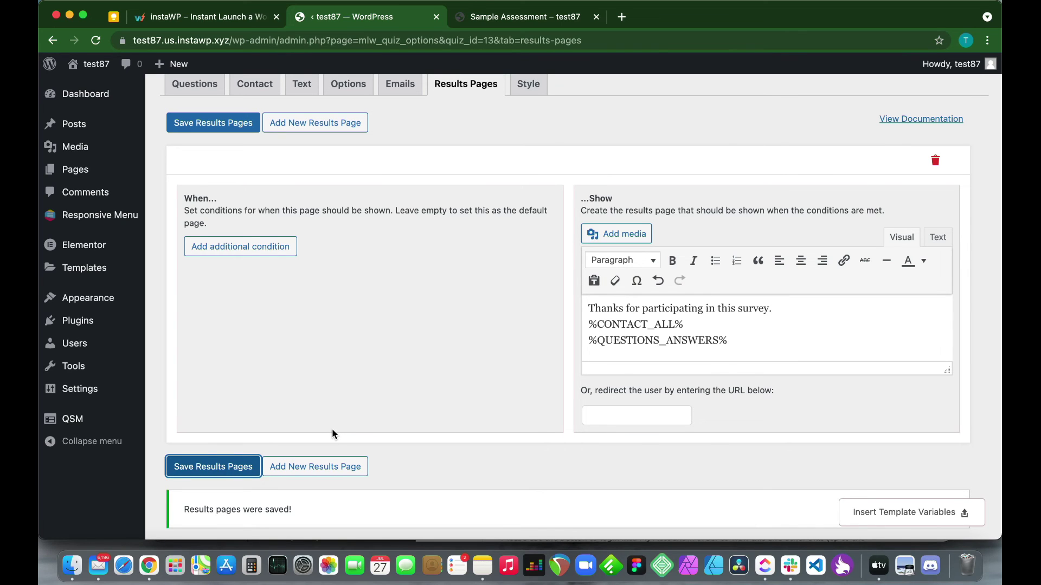
scroll(331, 431, "up", 5)
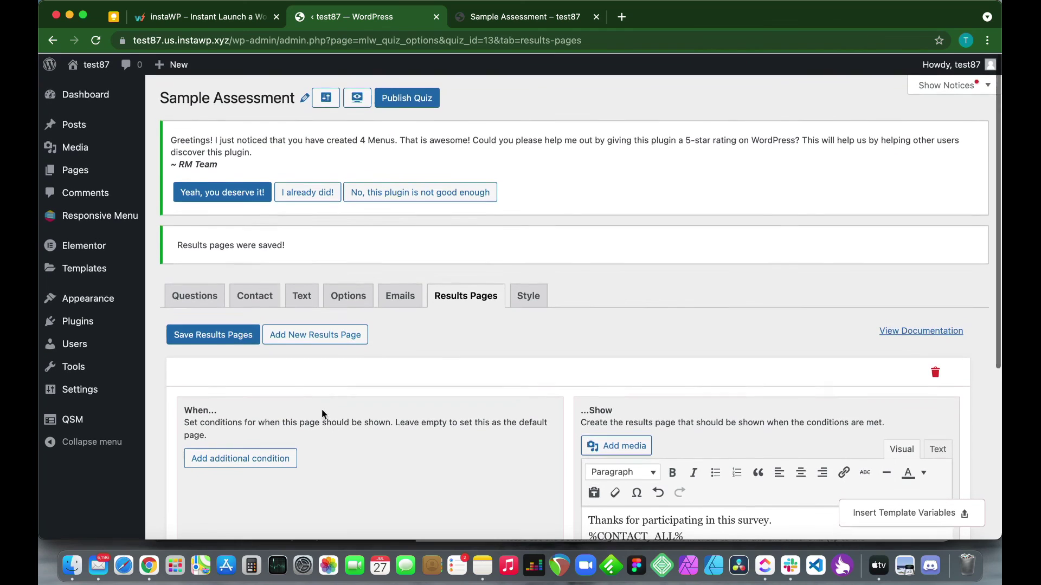
left_click(229, 334)
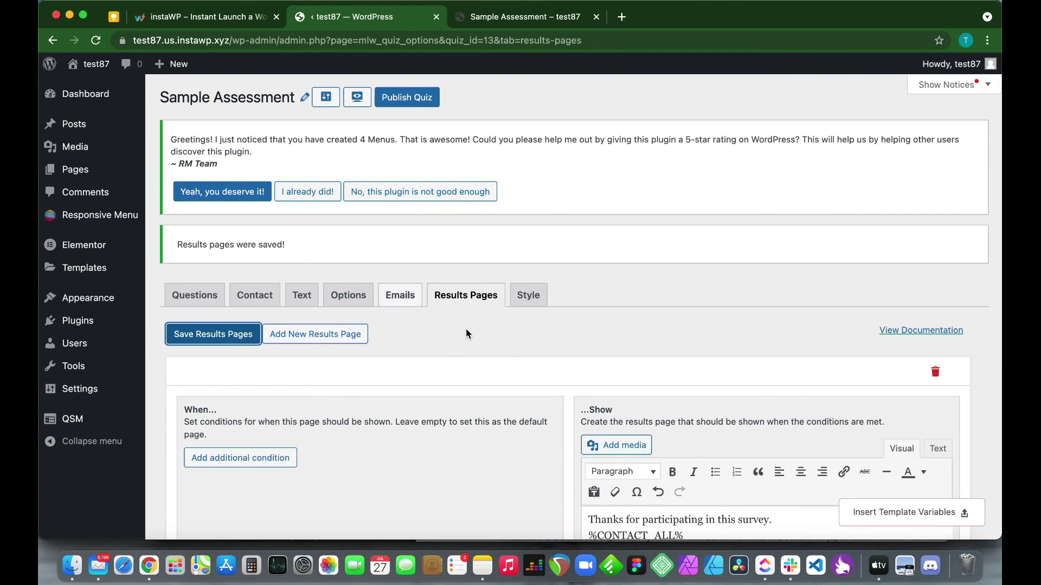
Examine the survey's style settings, covering the available themes and the custom CSS editor
left_click(536, 300)
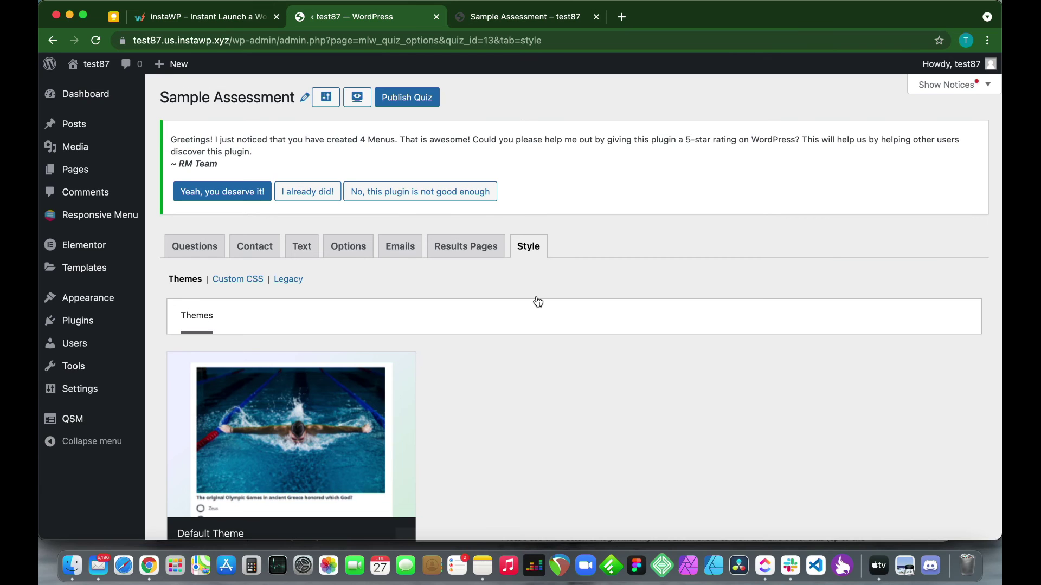
scroll(398, 412, "down", 3)
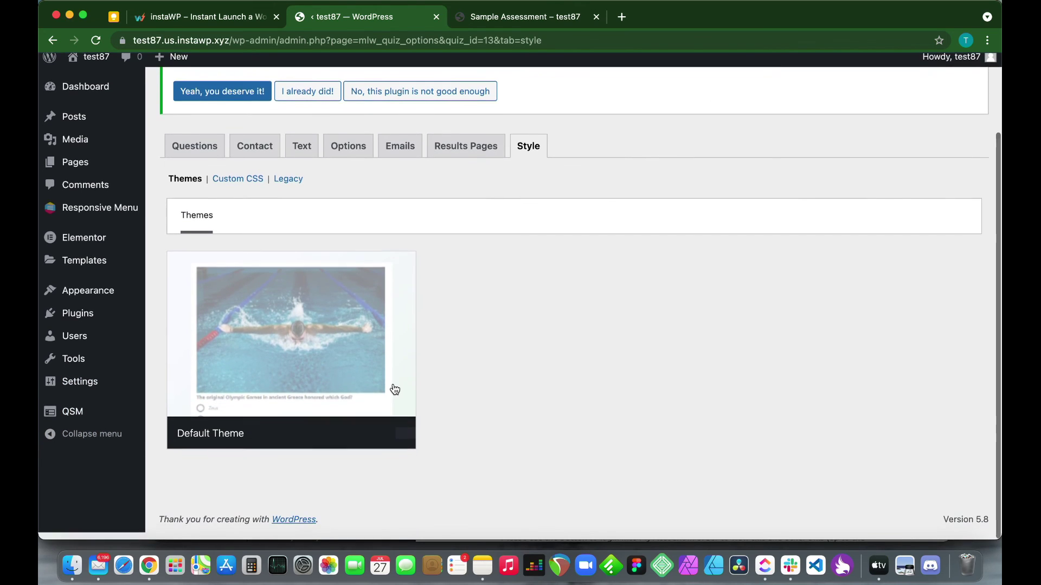
scroll(394, 390, "up", 3)
scroll(395, 390, "up", 1)
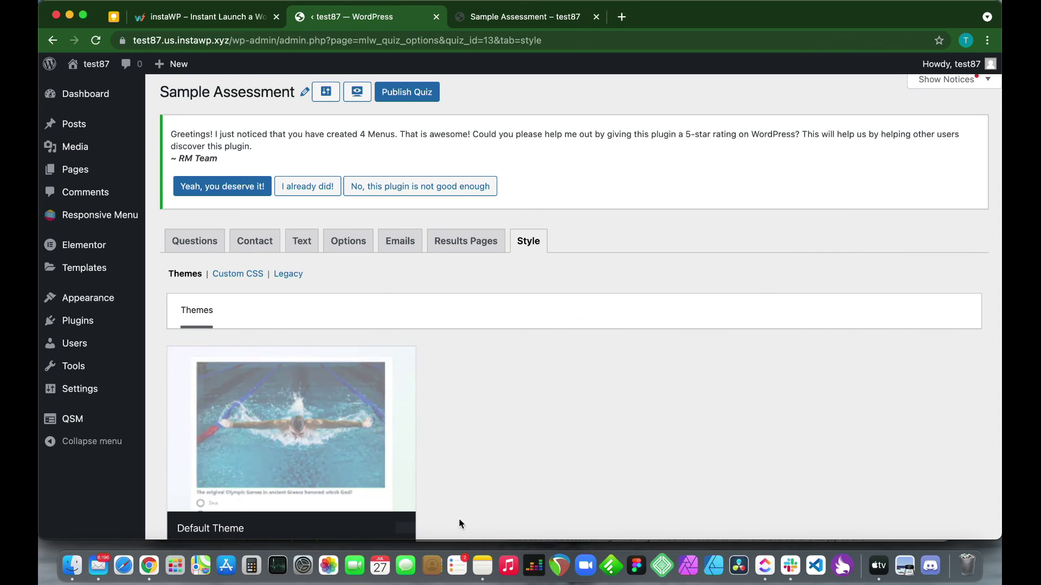
left_click(242, 276)
scroll(441, 390, "down", 6)
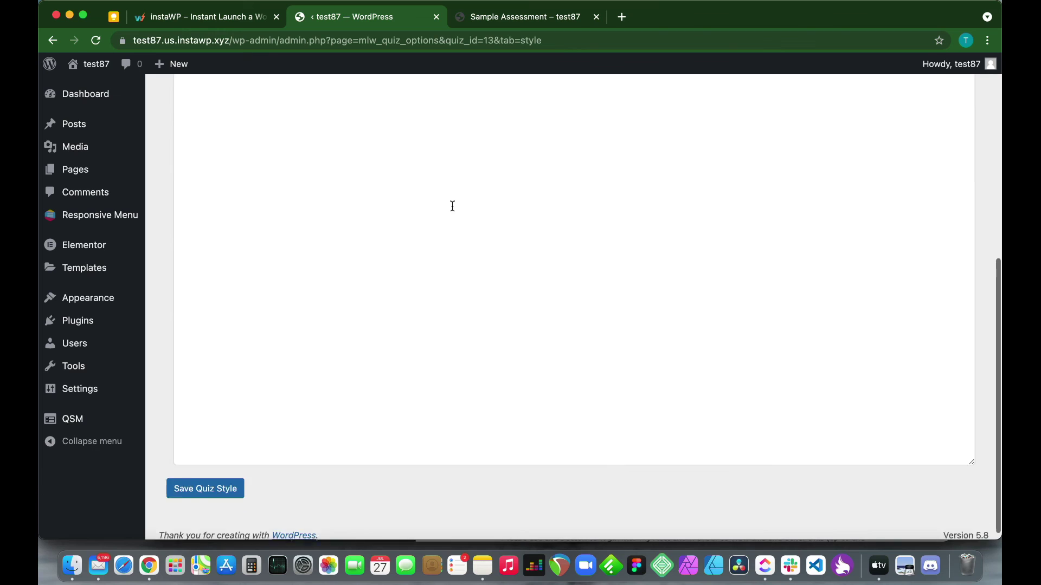
scroll(450, 204, "up", 4)
scroll(452, 206, "up", 2)
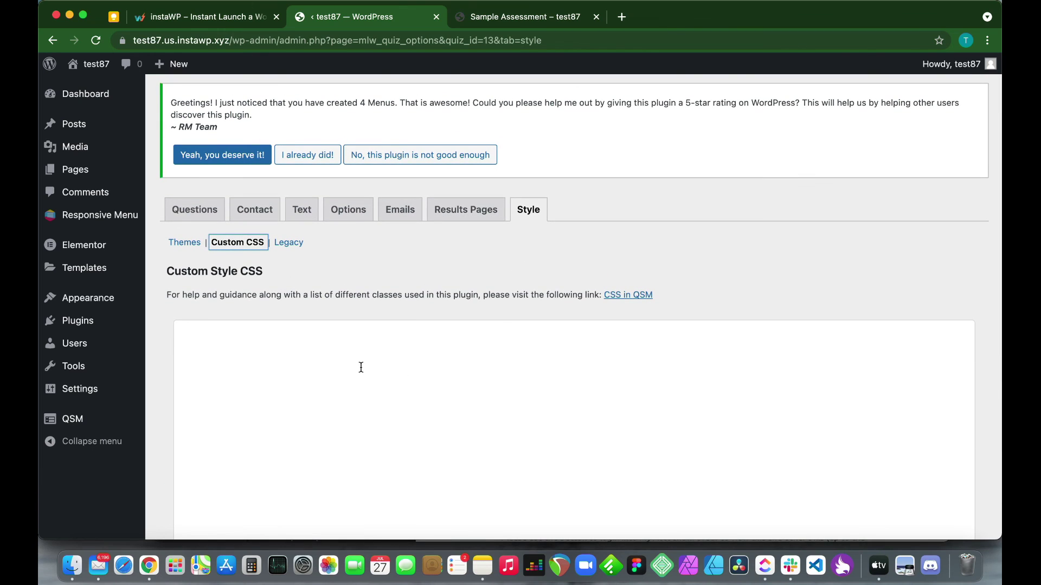
scroll(379, 369, "down", 2)
scroll(320, 319, "up", 2)
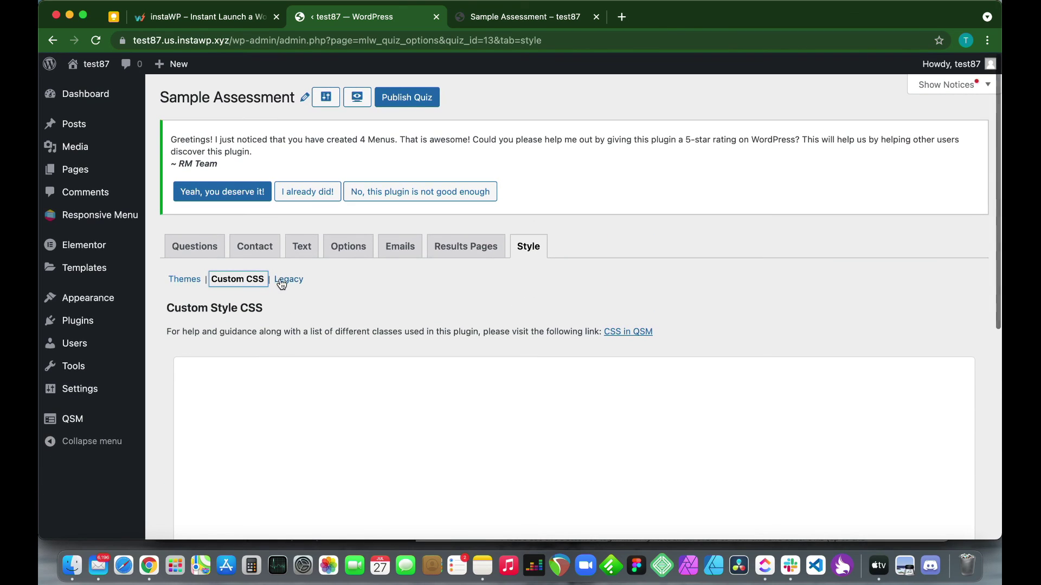
Try the Emerald legacy style for the survey and select Turquoise instead
left_click(289, 283)
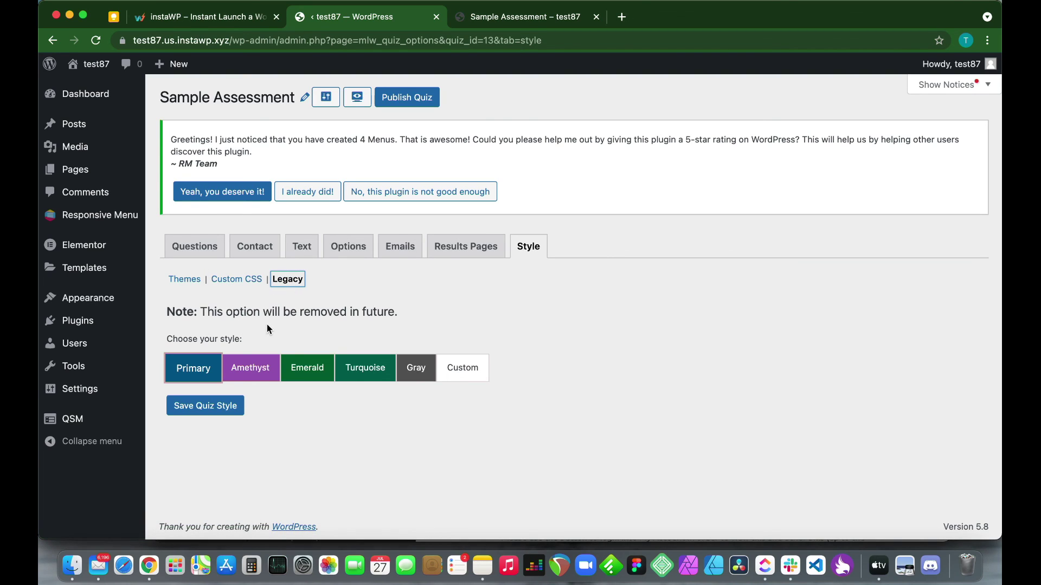
left_click(307, 370)
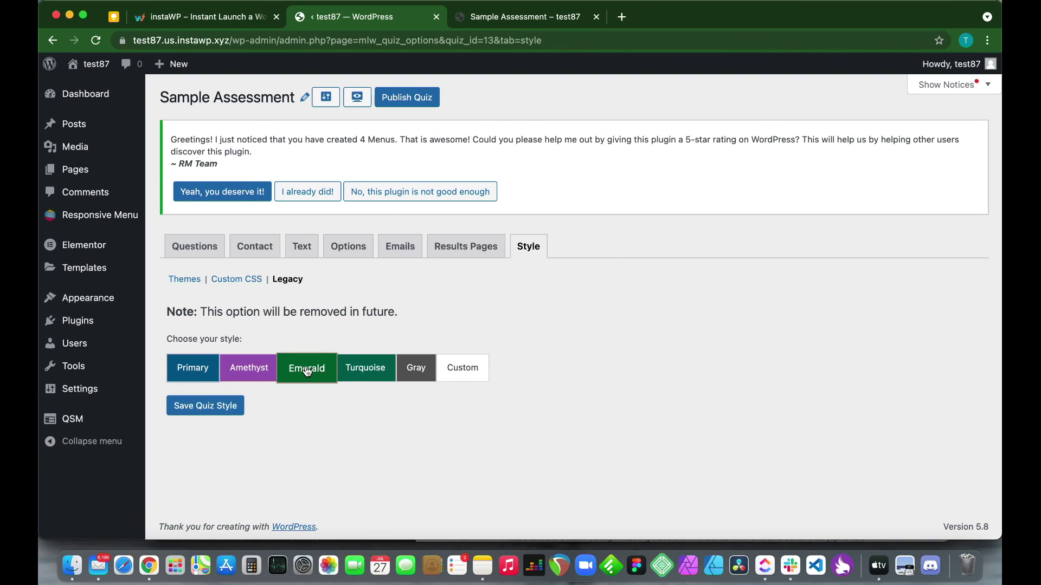
left_click(362, 371)
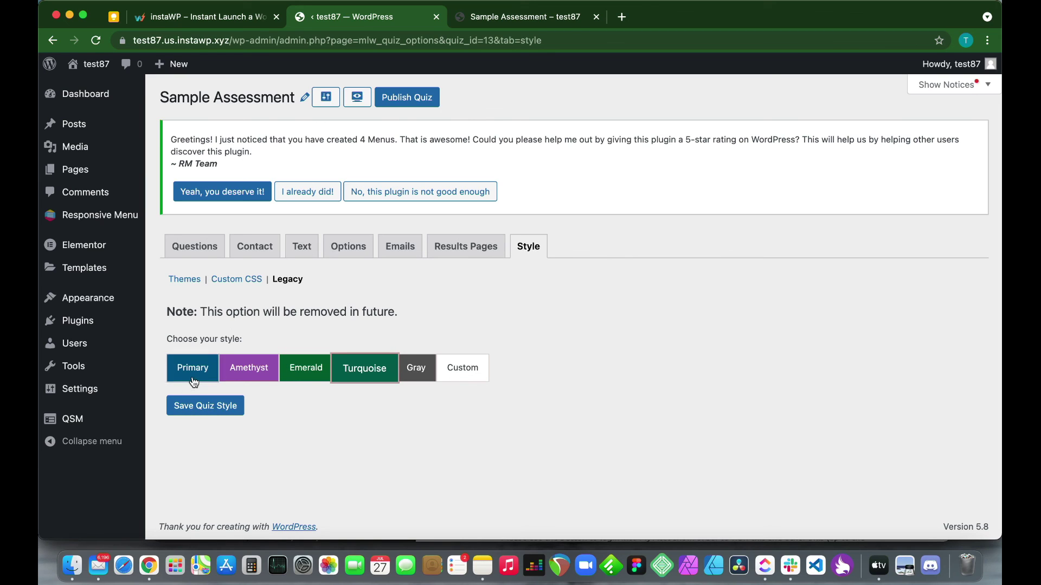
scroll(429, 358, "up", 1)
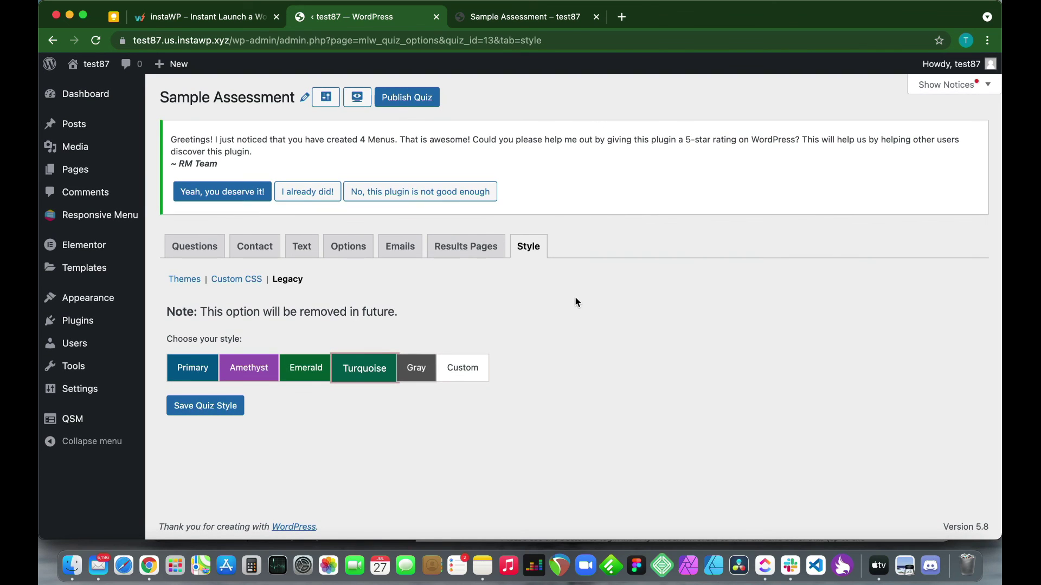
Preview the Sample Assessment and check its welcome text and contact fields
left_click(355, 96)
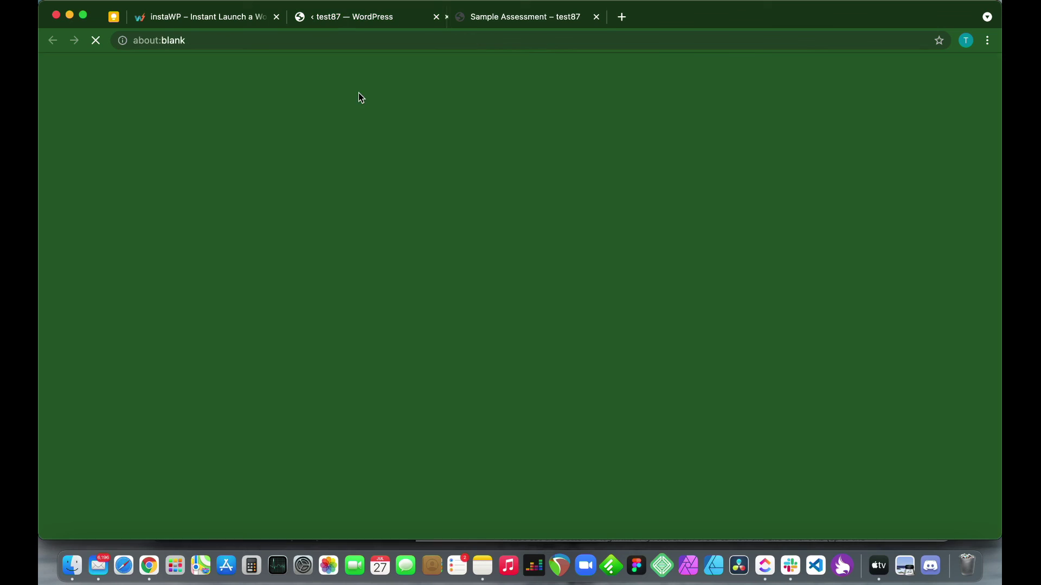
scroll(509, 297, "down", 1)
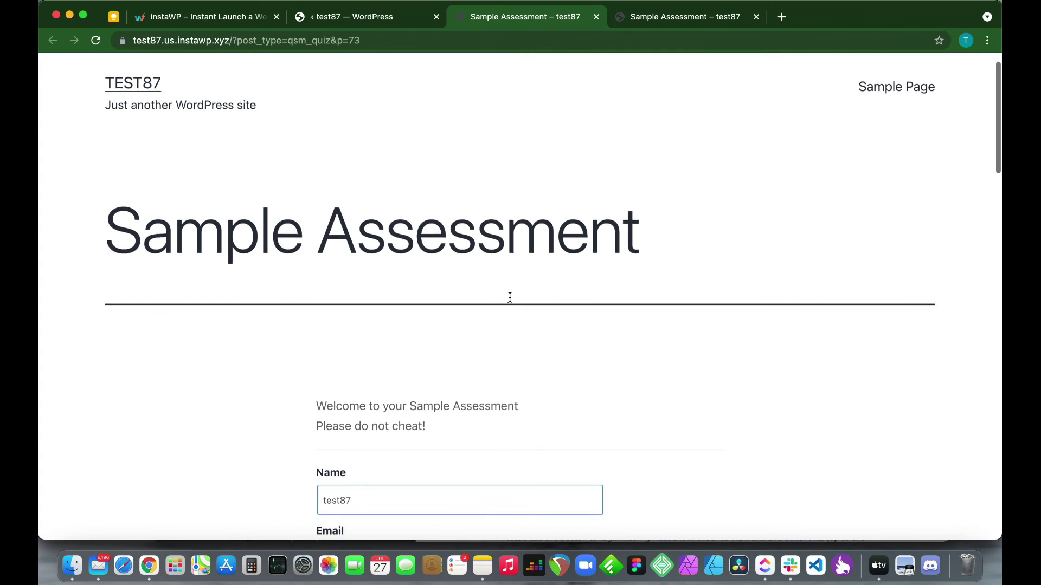
right_click(509, 298)
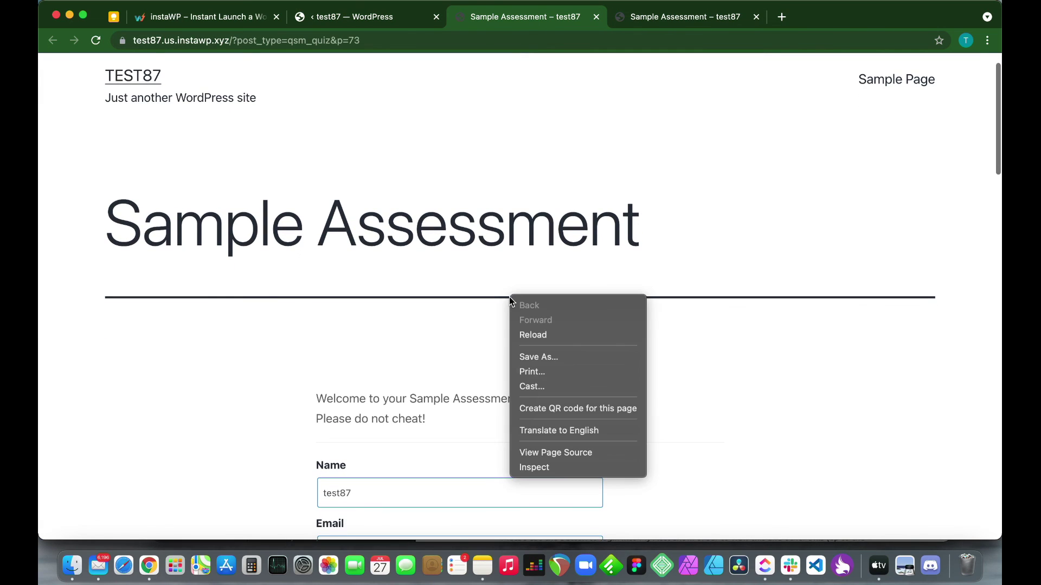
left_click(360, 540)
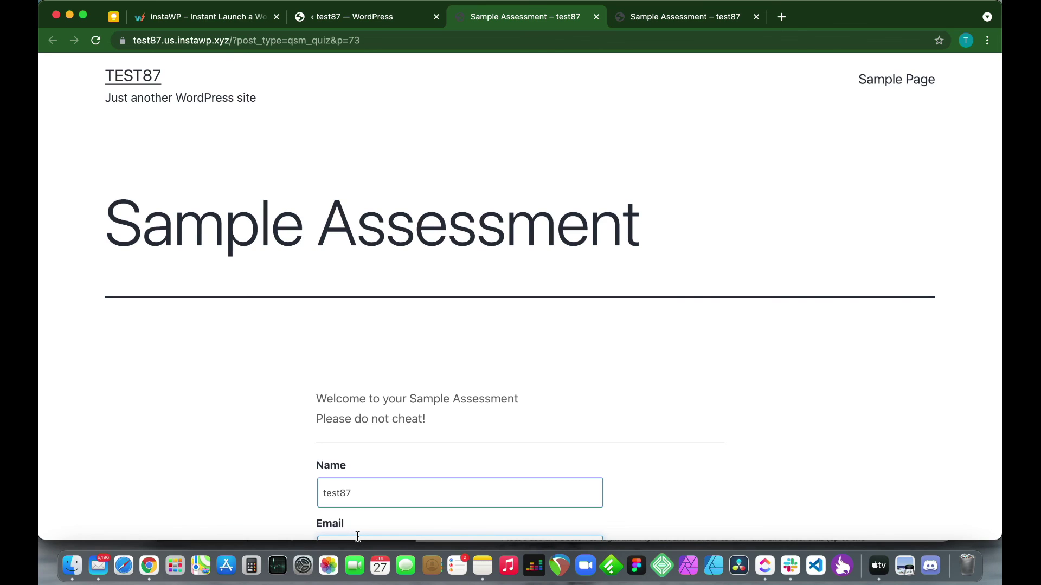
Examine the previewed survey form from the contact fields through the job title, employment length and industry questions
scroll(357, 537, "down", 2)
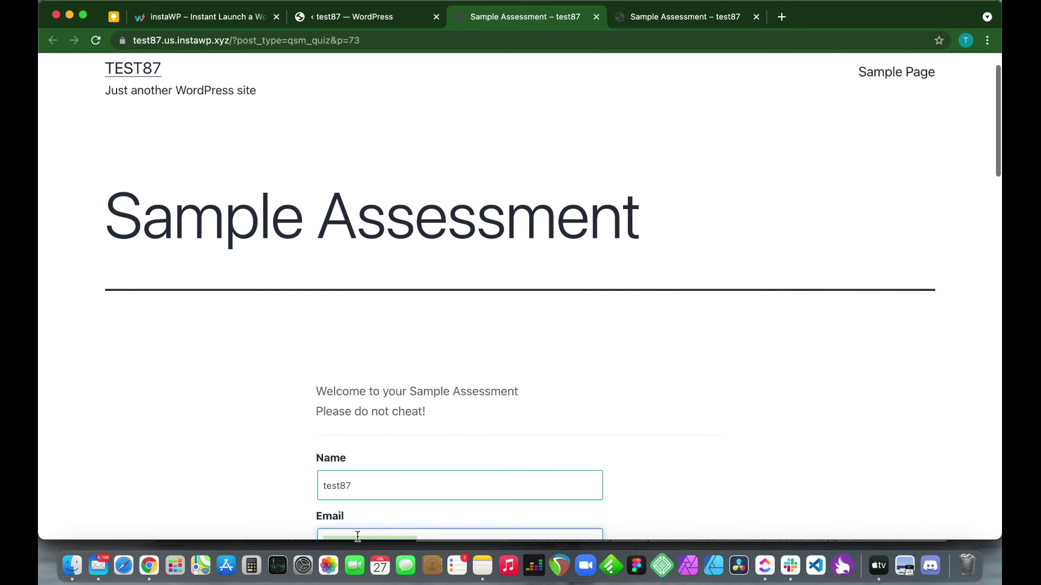
scroll(430, 494, "down", 5)
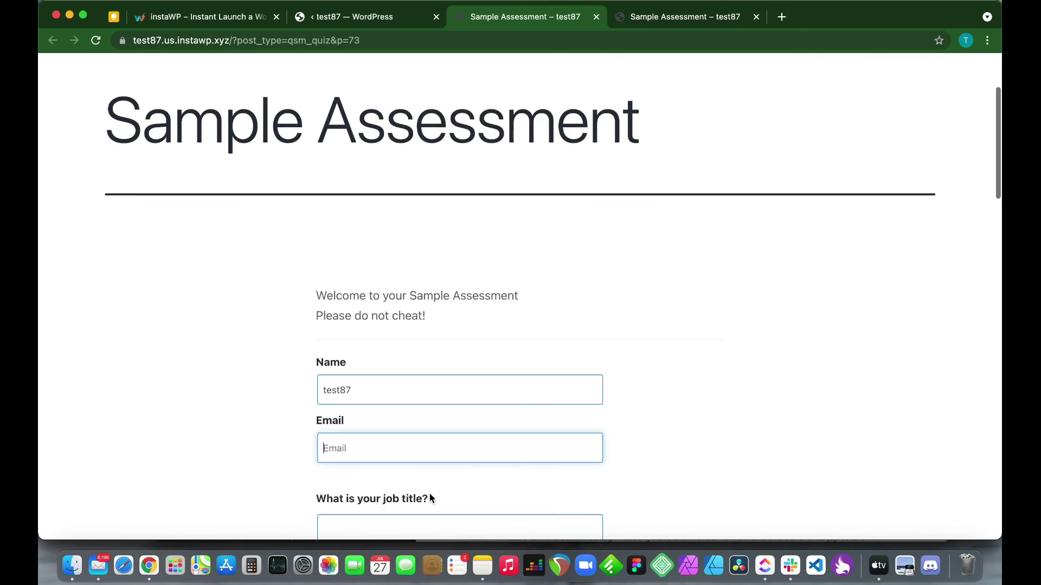
scroll(394, 387, "down", 8)
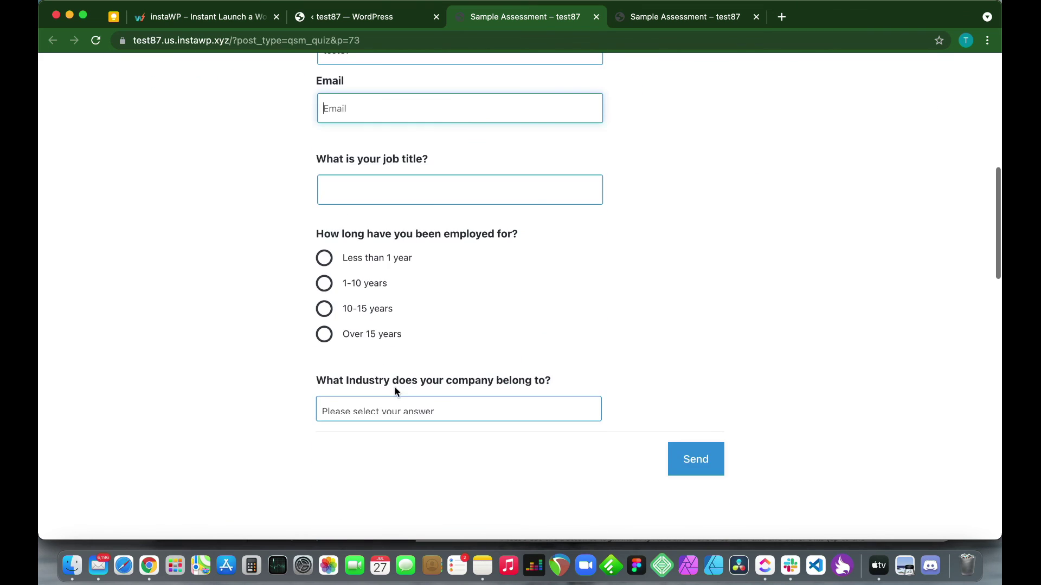
scroll(395, 387, "up", 4)
scroll(394, 387, "down", 4)
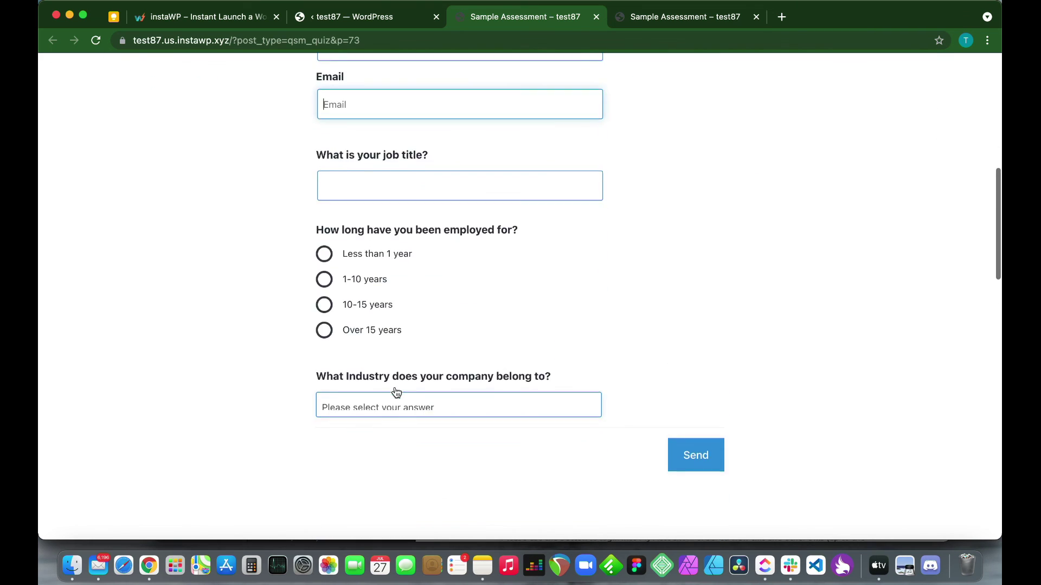
scroll(394, 387, "up", 14)
scroll(395, 387, "down", 6)
scroll(395, 387, "down", 11)
scroll(395, 387, "up", 17)
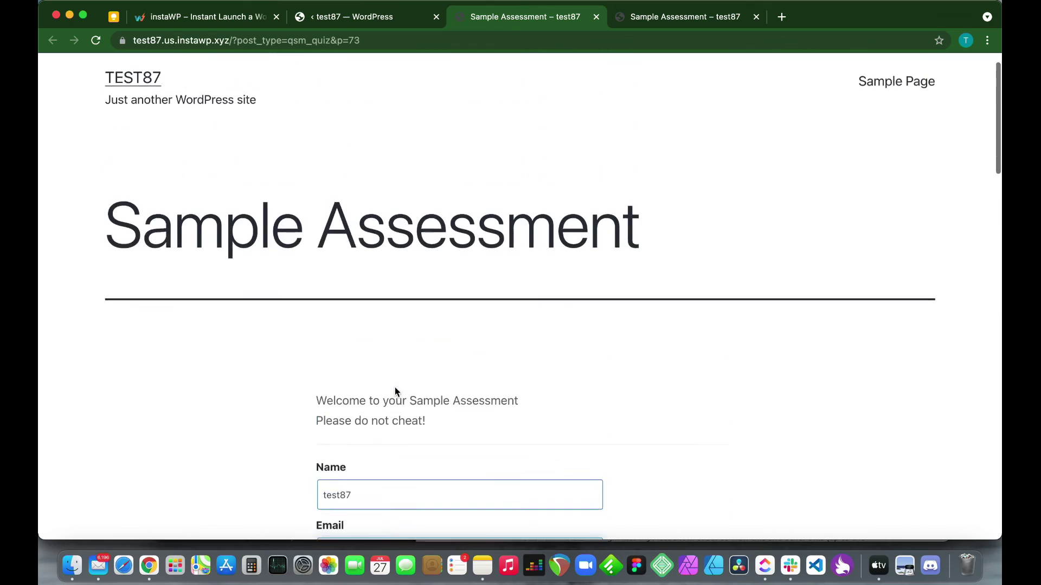
Return to the Sample Assessment settings in the WordPress admin and publish the quiz
left_click(390, 20)
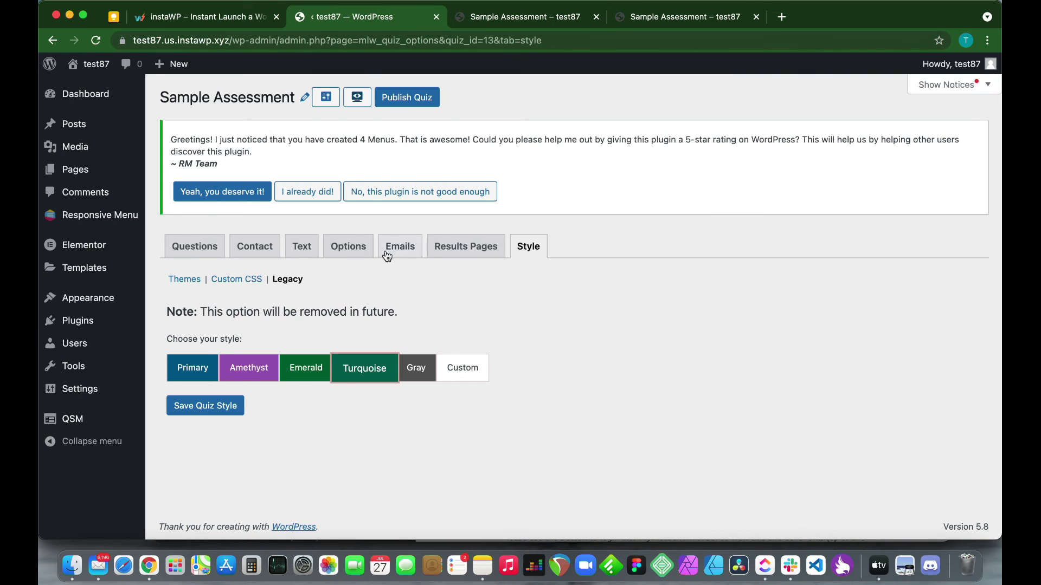
left_click(407, 98)
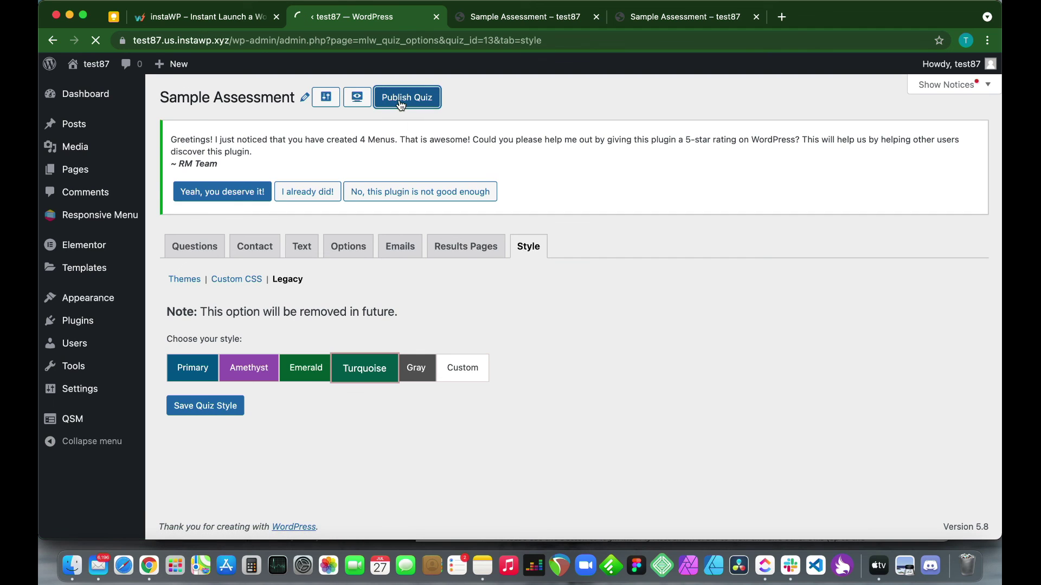